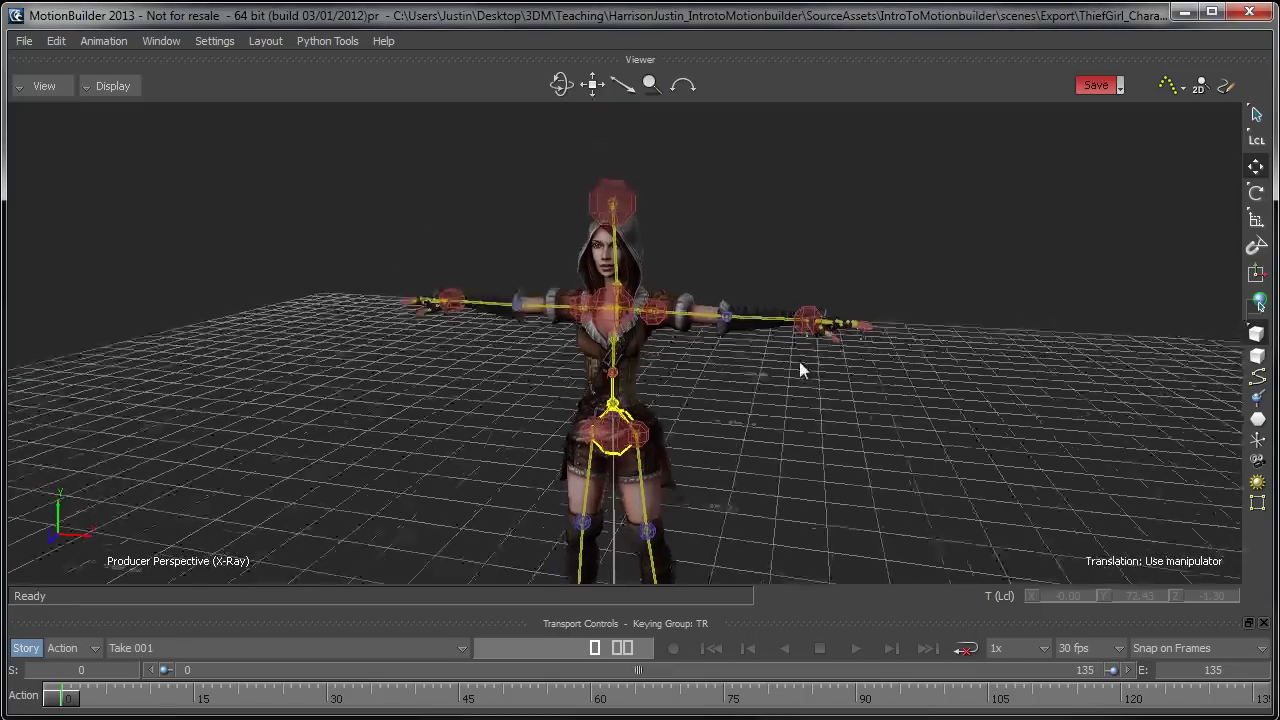
Pull the left wrist down beside the body and lower the hips into a crouch.
{"action": "scroll", "coordinate": [799, 361], "scroll_direction": "up", "scroll_amount": 5}
{"action": "left_click", "coordinate": [1016, 301]}
{"action": "scroll", "coordinate": [1016, 301], "scroll_direction": "down", "scroll_amount": 5}
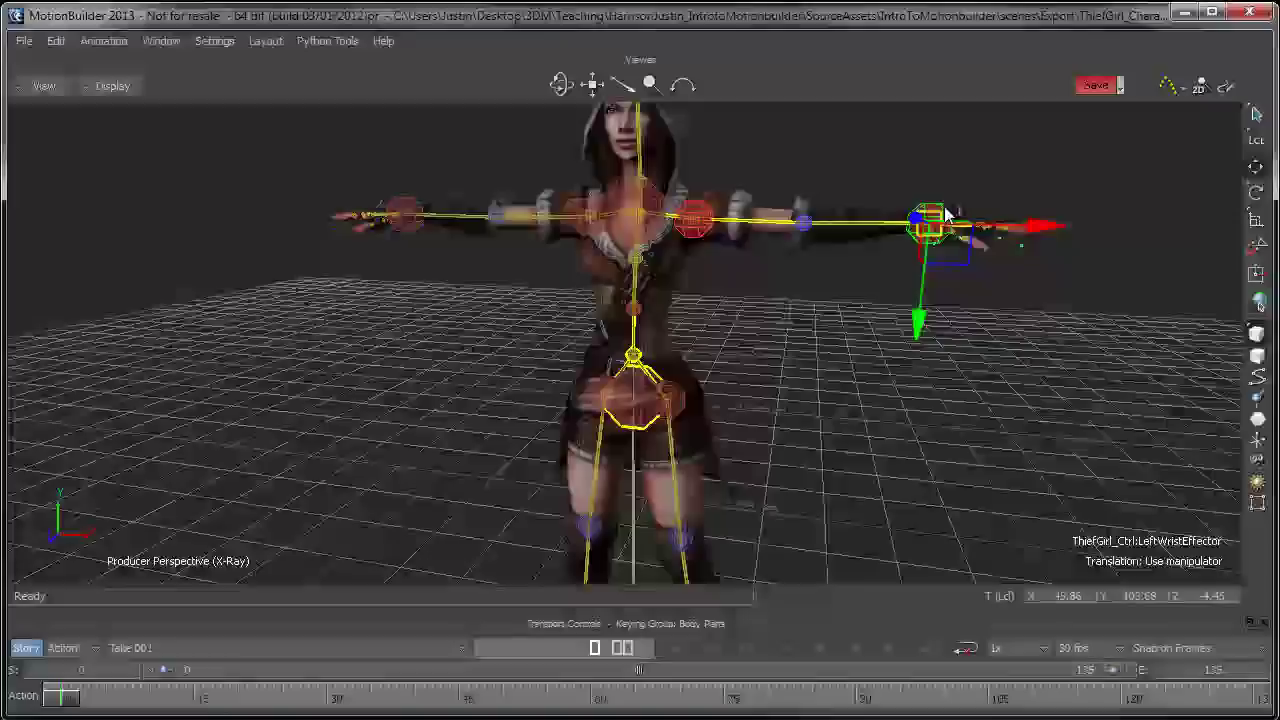
{"action": "mouse_move", "coordinate": [929, 215]}
{"action": "left_mouse_down"}
{"action": "mouse_move", "coordinate": [857, 268]}
{"action": "mouse_move", "coordinate": [806, 374]}
{"action": "left_mouse_up"}
{"action": "left_click", "coordinate": [646, 415]}
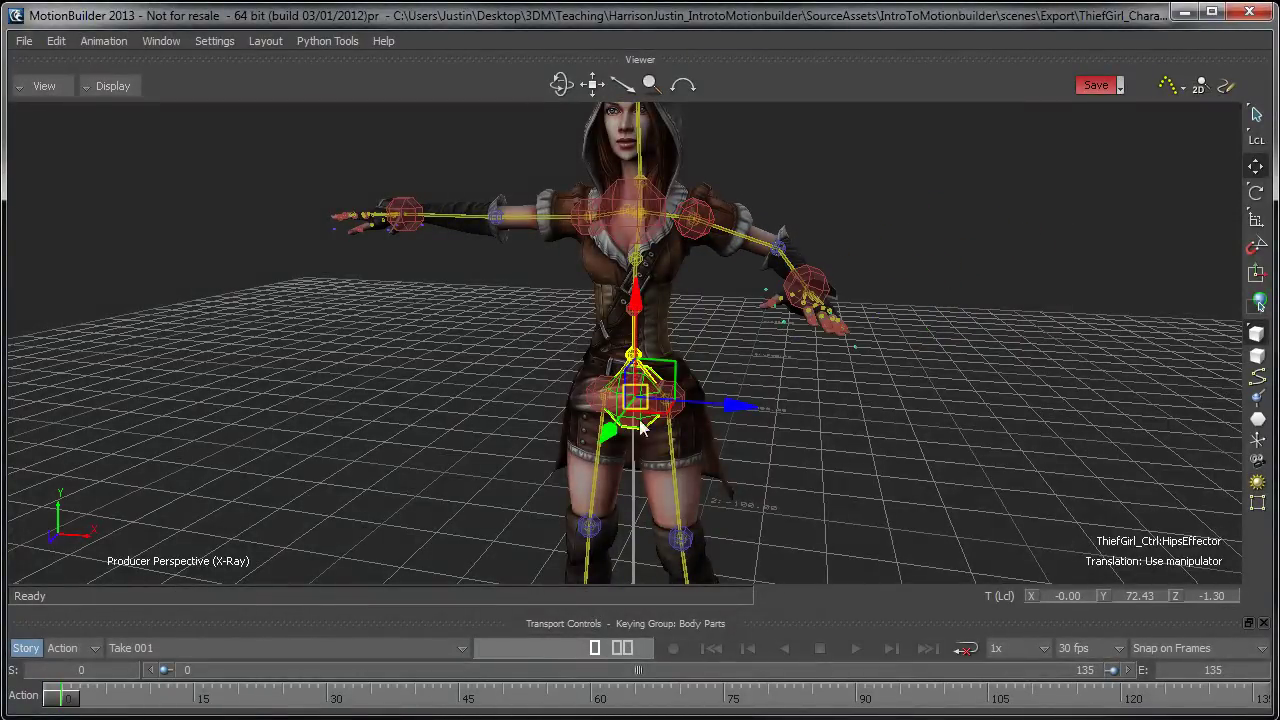
{"action": "left_click_drag", "start_coordinate": [640, 412], "coordinate": [628, 460]}
Rotate the right arm down at the shoulder and select the chest effector for adjustment.
{"action": "scroll", "coordinate": [557, 375], "scroll_direction": "up", "scroll_amount": 2}
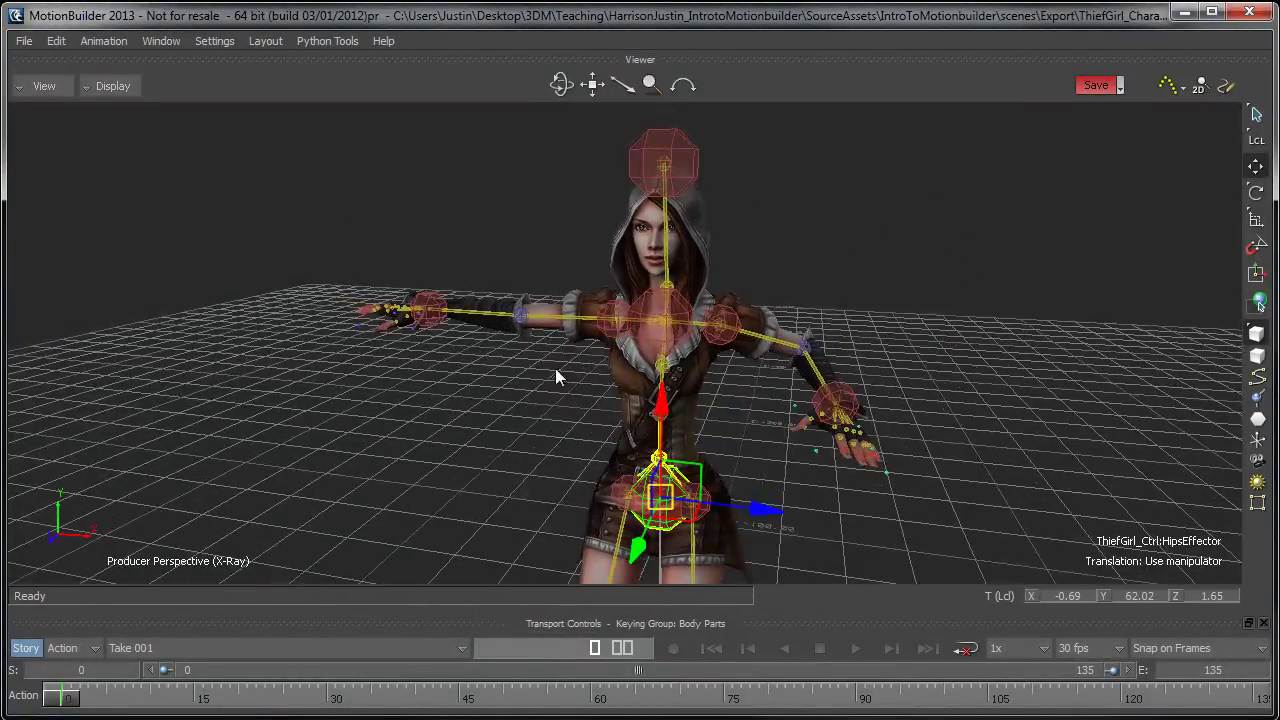
{"action": "left_click", "coordinate": [614, 314]}
{"action": "key", "text": "r"}
{"action": "left_click_drag", "start_coordinate": [708, 260], "coordinate": [751, 348]}
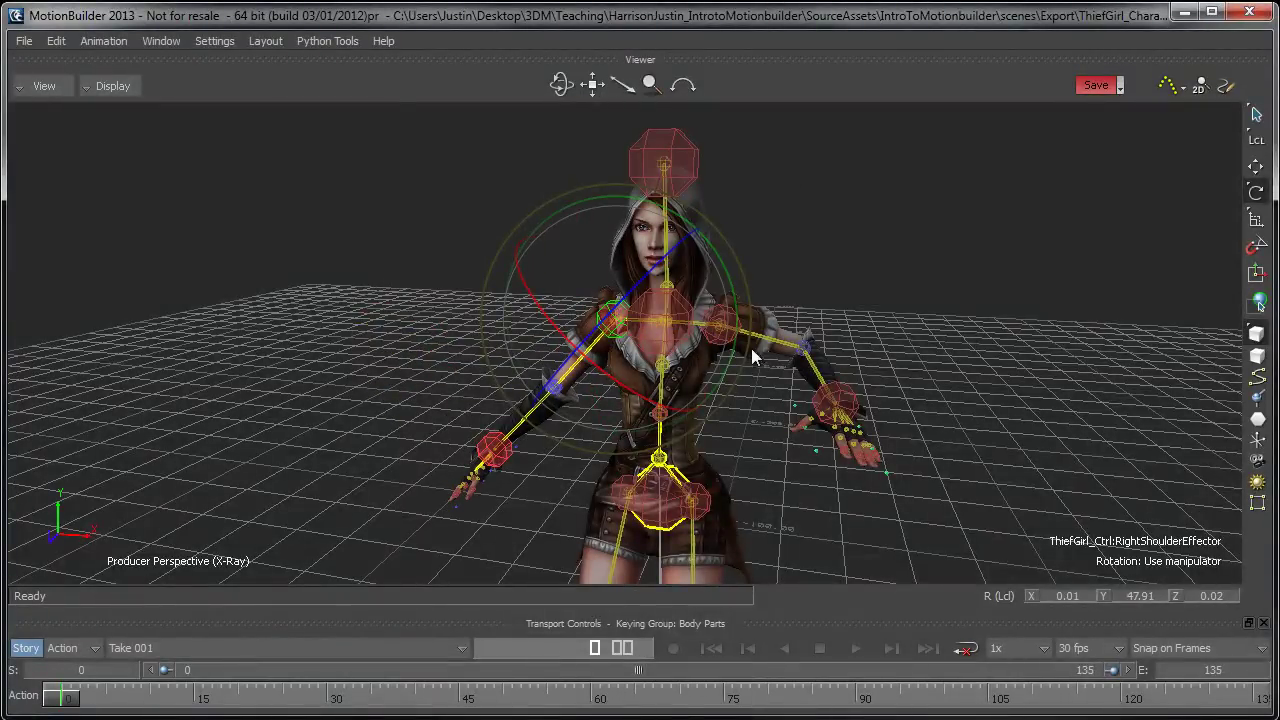
{"action": "left_click", "coordinate": [660, 418]}
{"action": "key", "text": "t"}
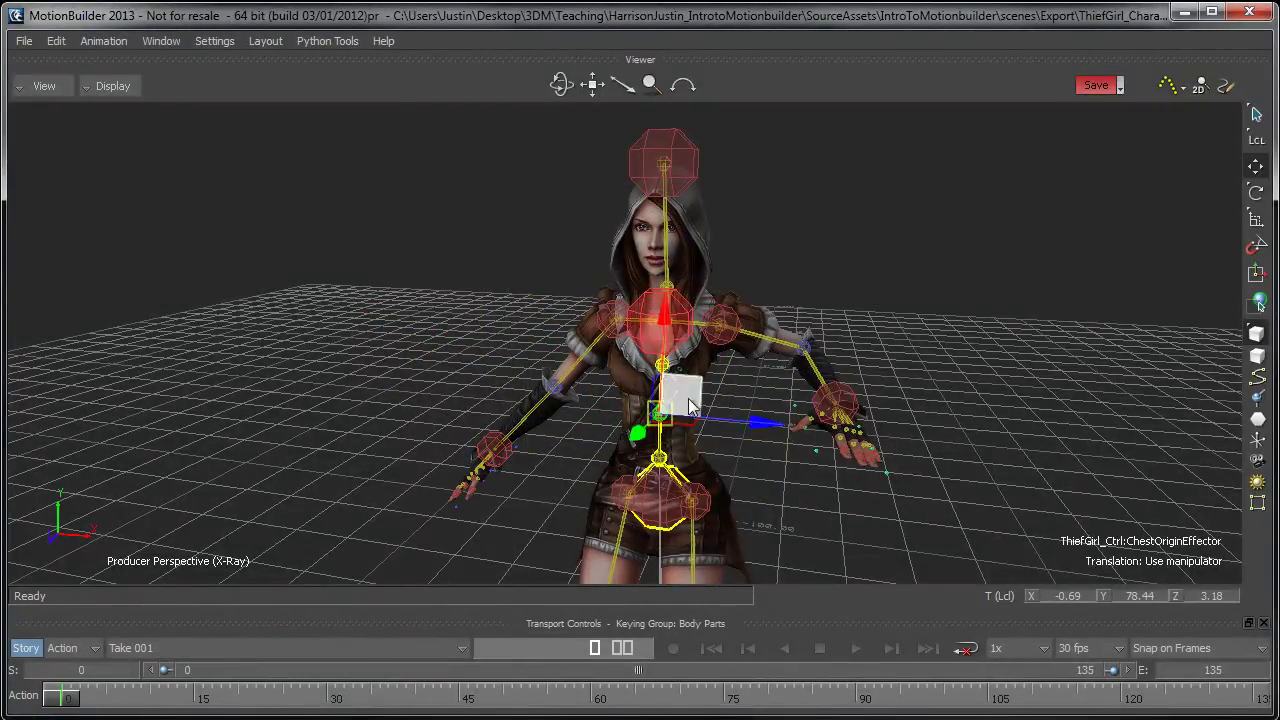
{"action": "key", "text": "r"}
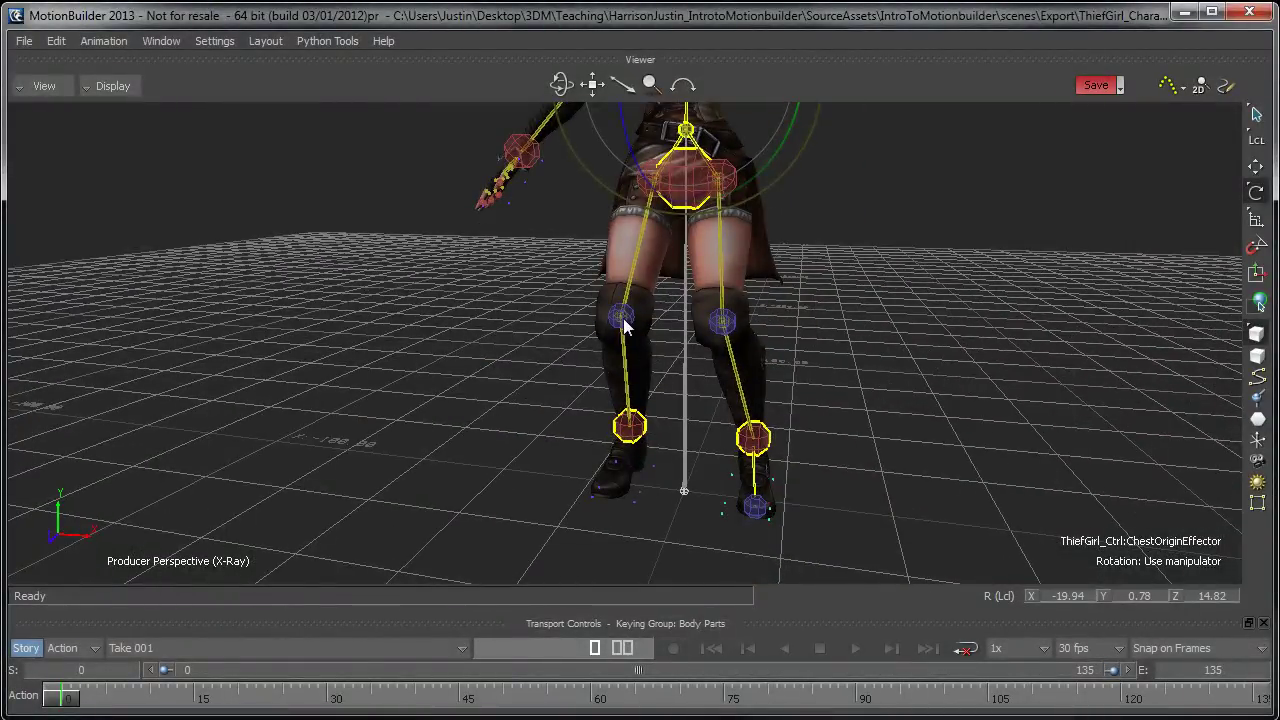
Push the right knee outward to bend the right leg, then reframe the full character.
{"action": "left_click", "coordinate": [624, 322]}
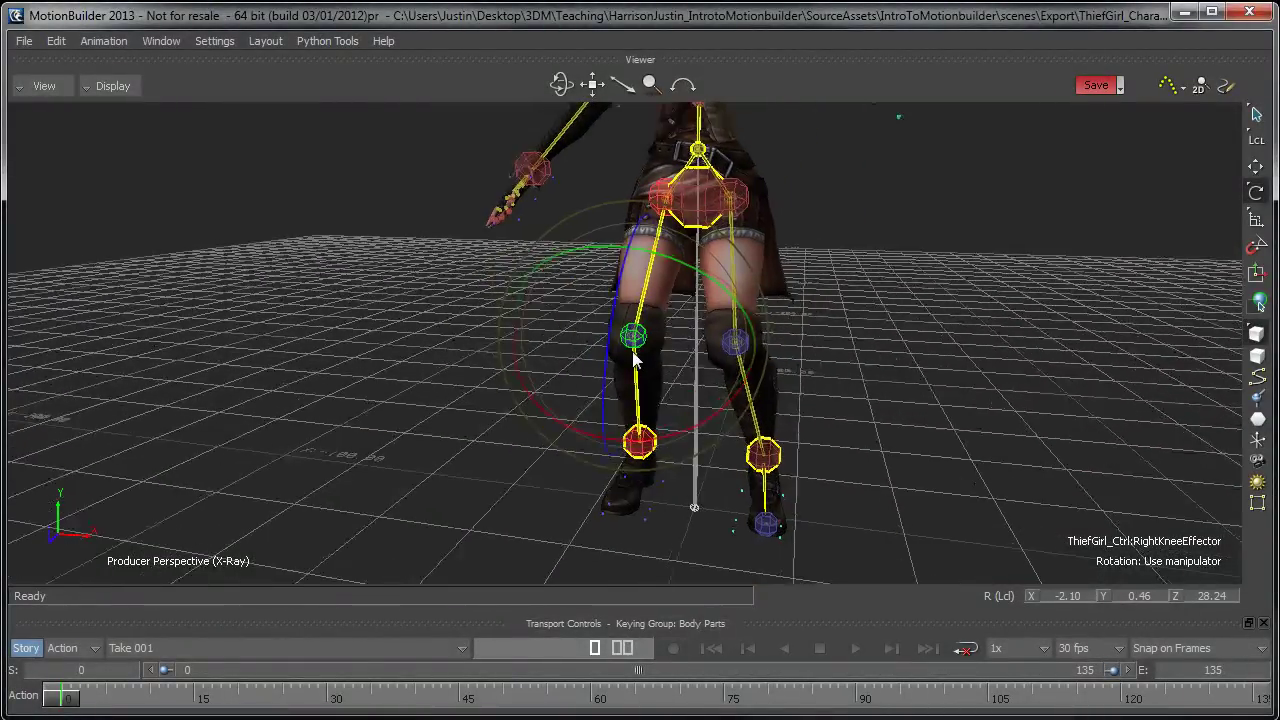
{"action": "key", "text": "t"}
{"action": "left_click_drag", "start_coordinate": [628, 330], "coordinate": [598, 332]}
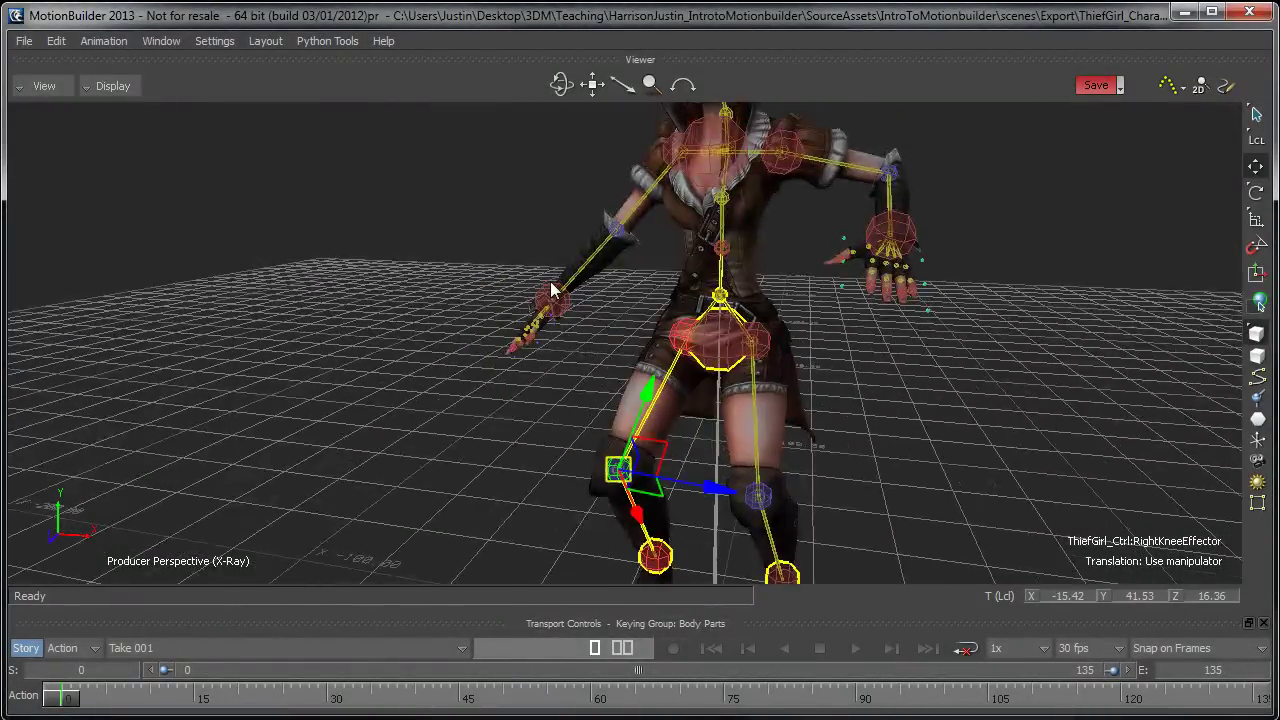
{"action": "left_click", "coordinate": [552, 293]}
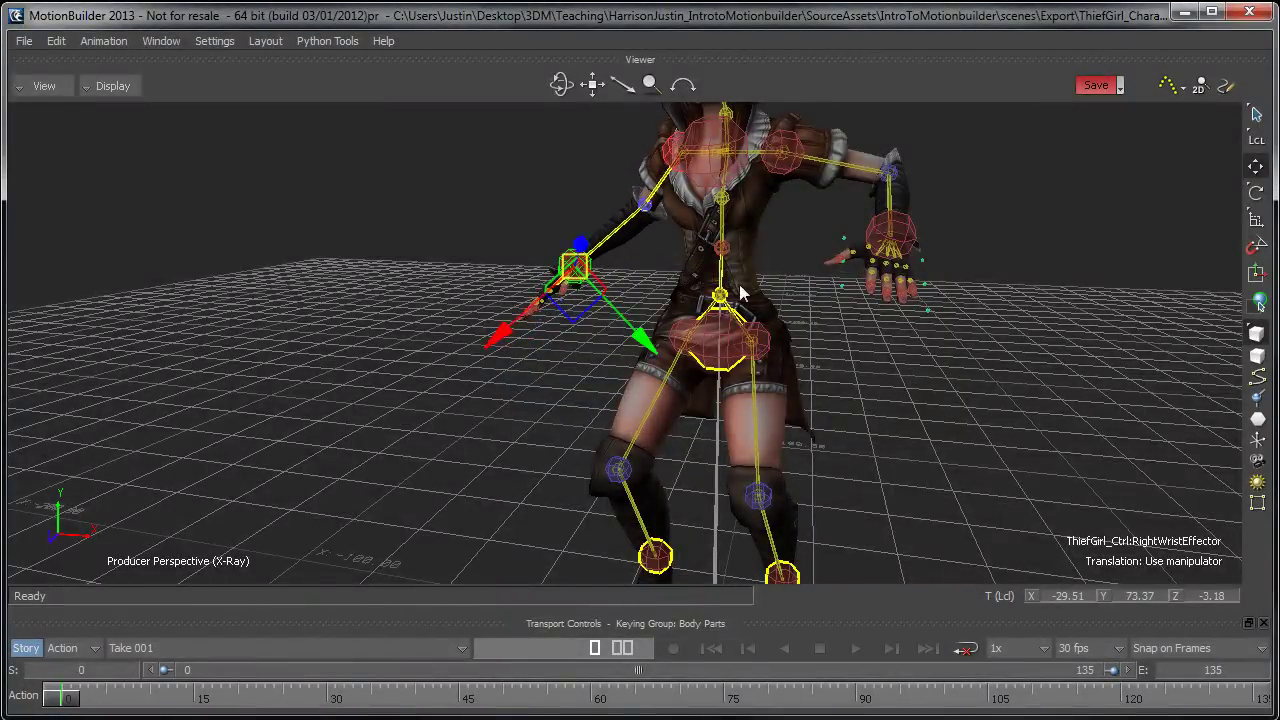
{"action": "left_click", "coordinate": [765, 136]}
{"action": "left_click_drag", "start_coordinate": [703, 162], "coordinate": [752, 215]}
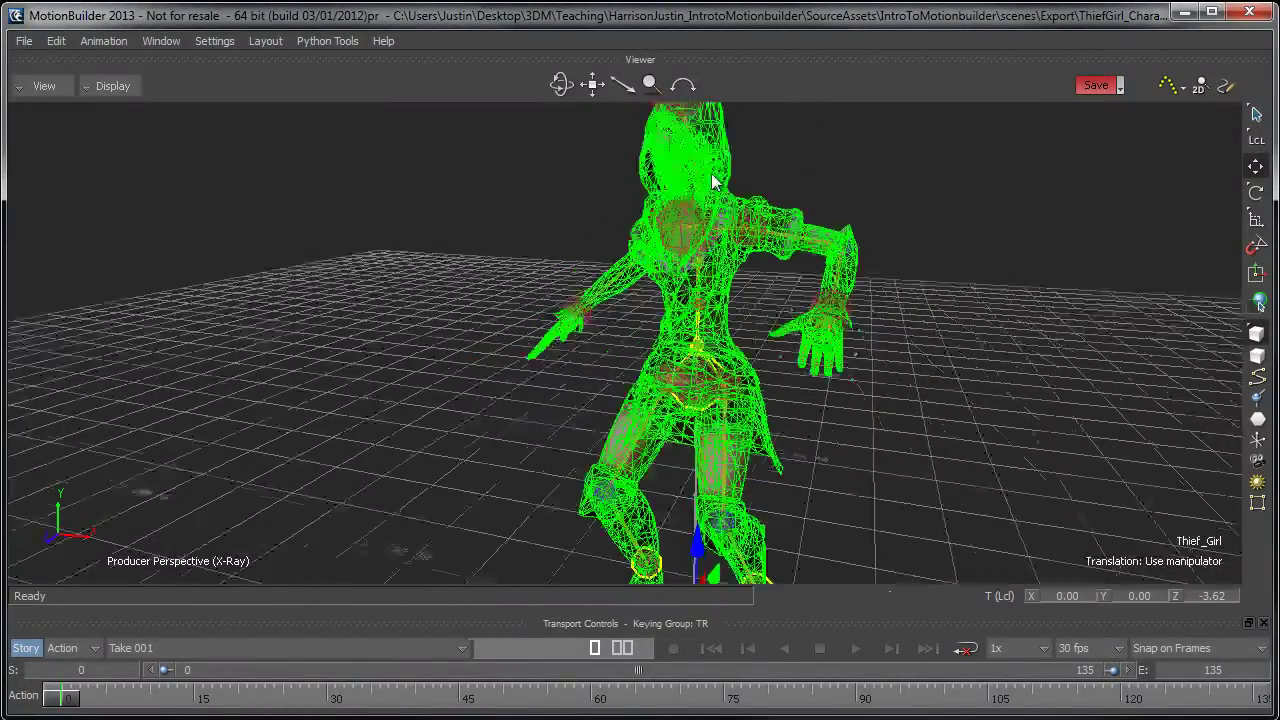
Turn the head to face forward and rotate the left arm at the shoulder.
{"action": "left_click", "coordinate": [648, 192]}
{"action": "key", "text": "e"}
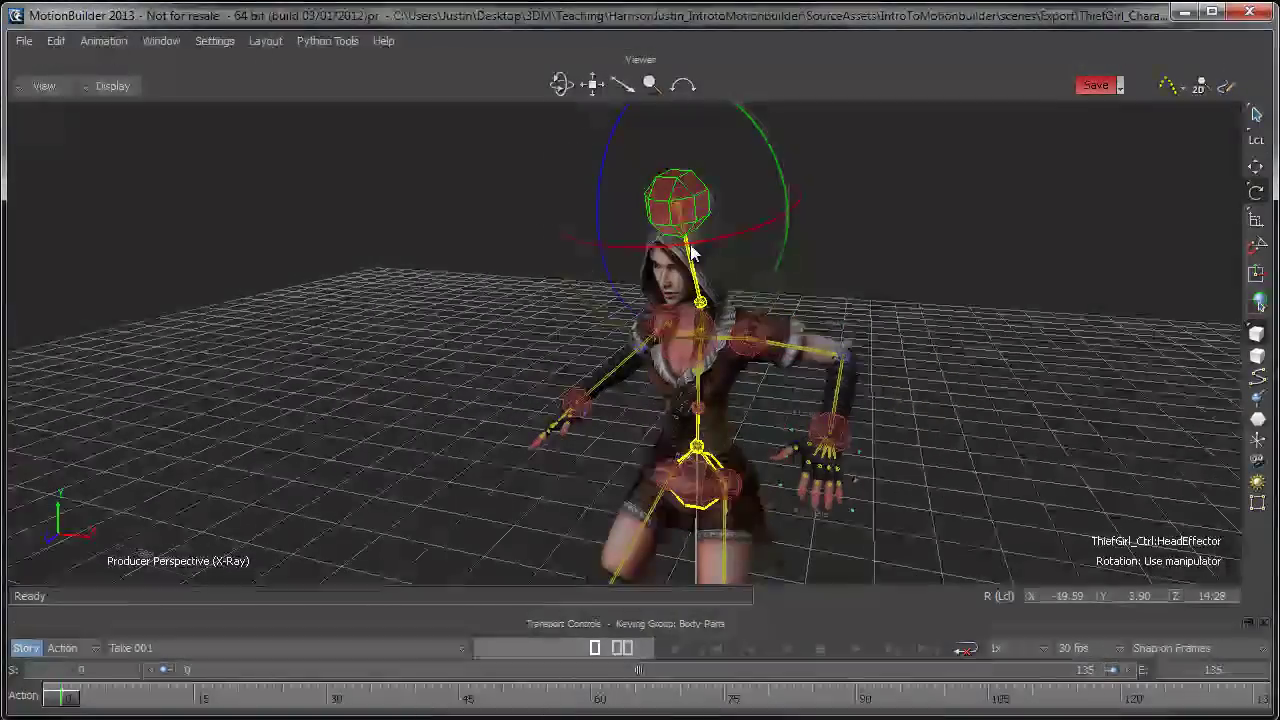
{"action": "mouse_move", "coordinate": [620, 243]}
{"action": "left_mouse_down"}
{"action": "mouse_move", "coordinate": [738, 233]}
{"action": "mouse_move", "coordinate": [709, 172]}
{"action": "left_mouse_up"}
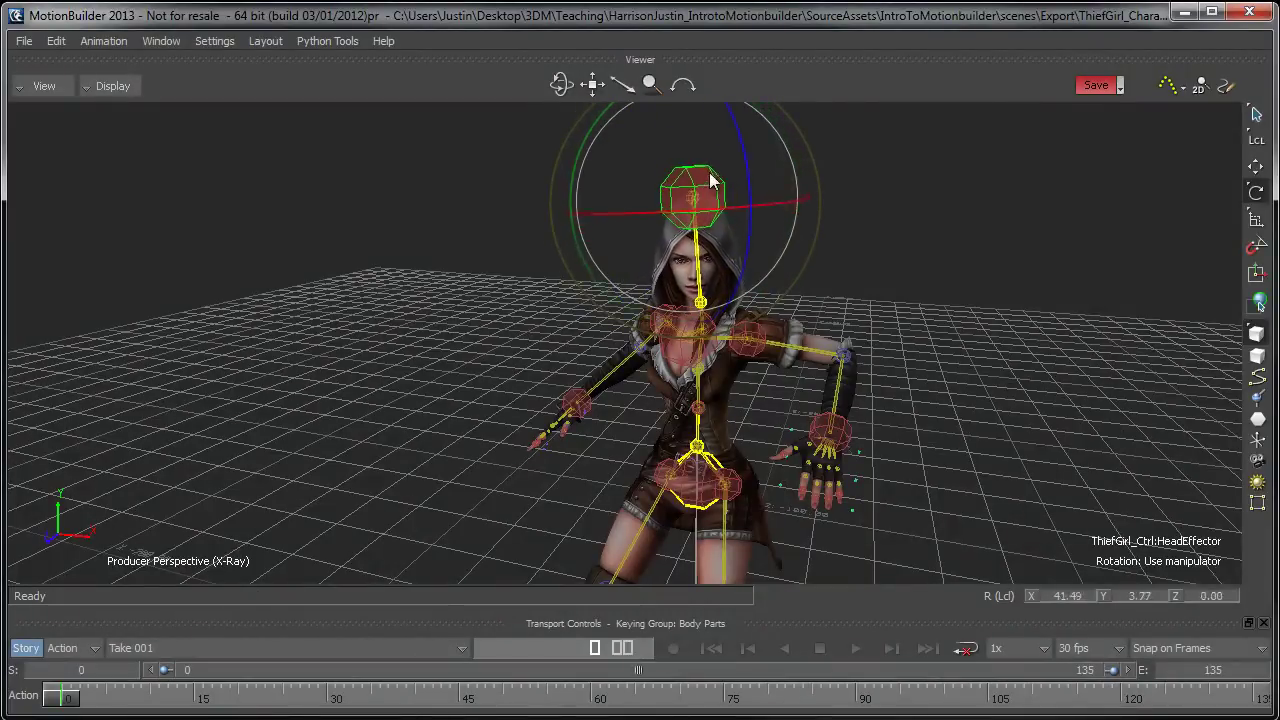
{"action": "left_click", "coordinate": [745, 338]}
{"action": "mouse_move", "coordinate": [765, 338]}
{"action": "left_mouse_down"}
{"action": "mouse_move", "coordinate": [847, 298]}
{"action": "mouse_move", "coordinate": [1024, 464]}
{"action": "left_mouse_up"}
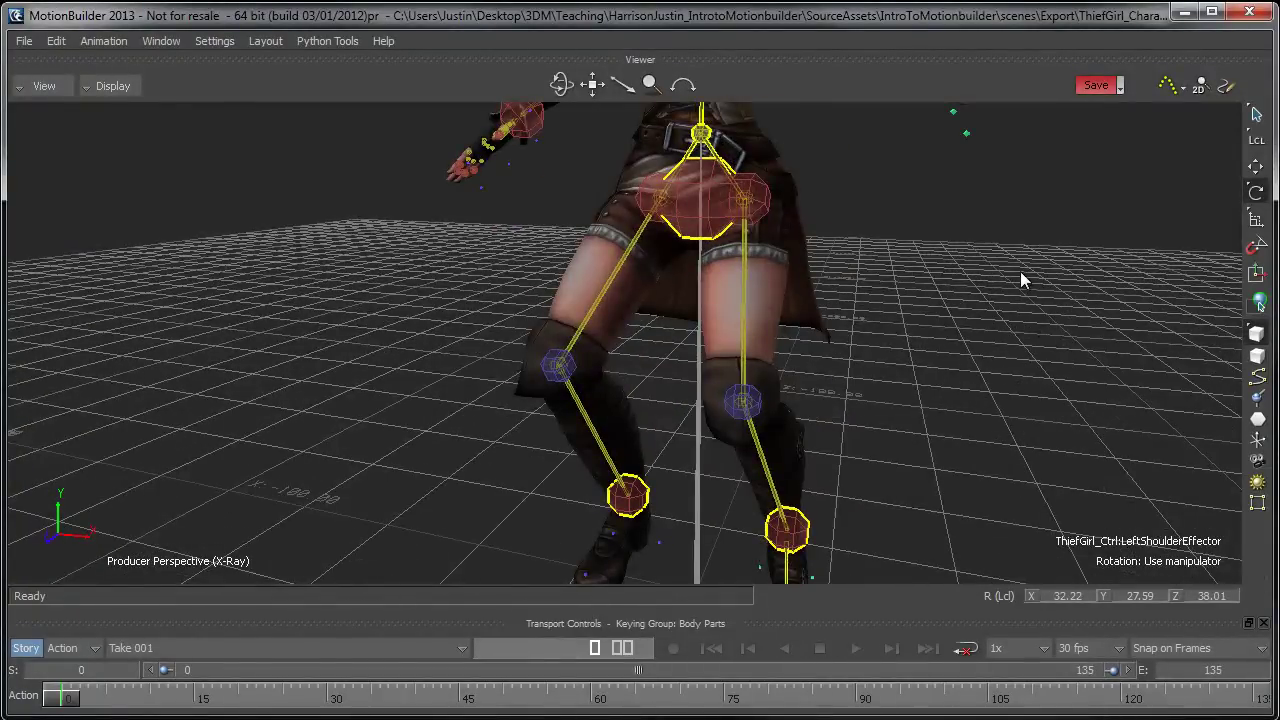
Rotate the left hand at the wrist.
{"action": "left_click_drag", "start_coordinate": [1020, 271], "coordinate": [1066, 351], "text": "shift"}
{"action": "left_click", "coordinate": [1066, 351]}
{"action": "left_click", "coordinate": [954, 207]}
{"action": "mouse_move", "coordinate": [958, 214]}
{"action": "left_mouse_down"}
{"action": "mouse_move", "coordinate": [1035, 449]}
{"action": "mouse_move", "coordinate": [990, 494]}
{"action": "mouse_move", "coordinate": [901, 406]}
{"action": "mouse_move", "coordinate": [874, 412]}
{"action": "left_mouse_up"}
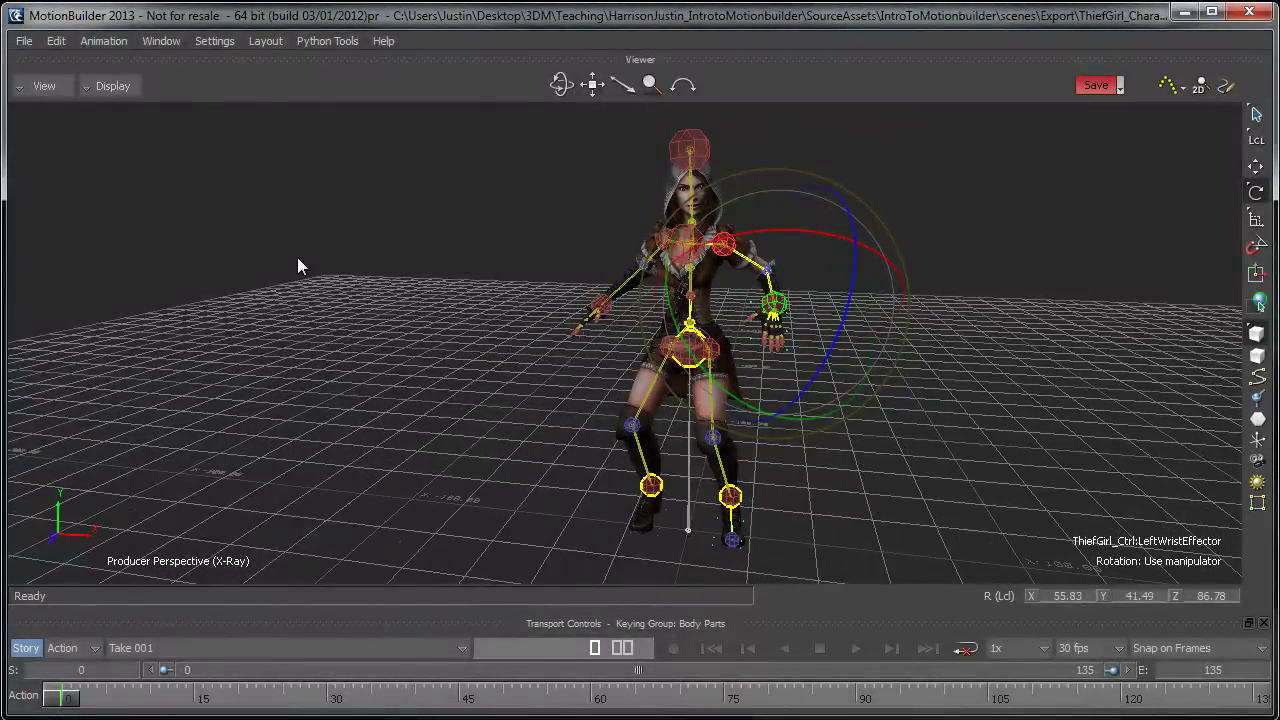
Open Pose Controls and dock it, enlarged, at the upper left of the screen.
{"action": "mouse_move", "coordinate": [297, 257]}
{"action": "left_mouse_down", "text": "ctrl+shift"}
{"action": "mouse_move", "coordinate": [299, 270]}
{"action": "mouse_move", "coordinate": [273, 258]}
{"action": "left_mouse_up", "text": "ctrl+shift"}
{"action": "left_click", "coordinate": [162, 41]}
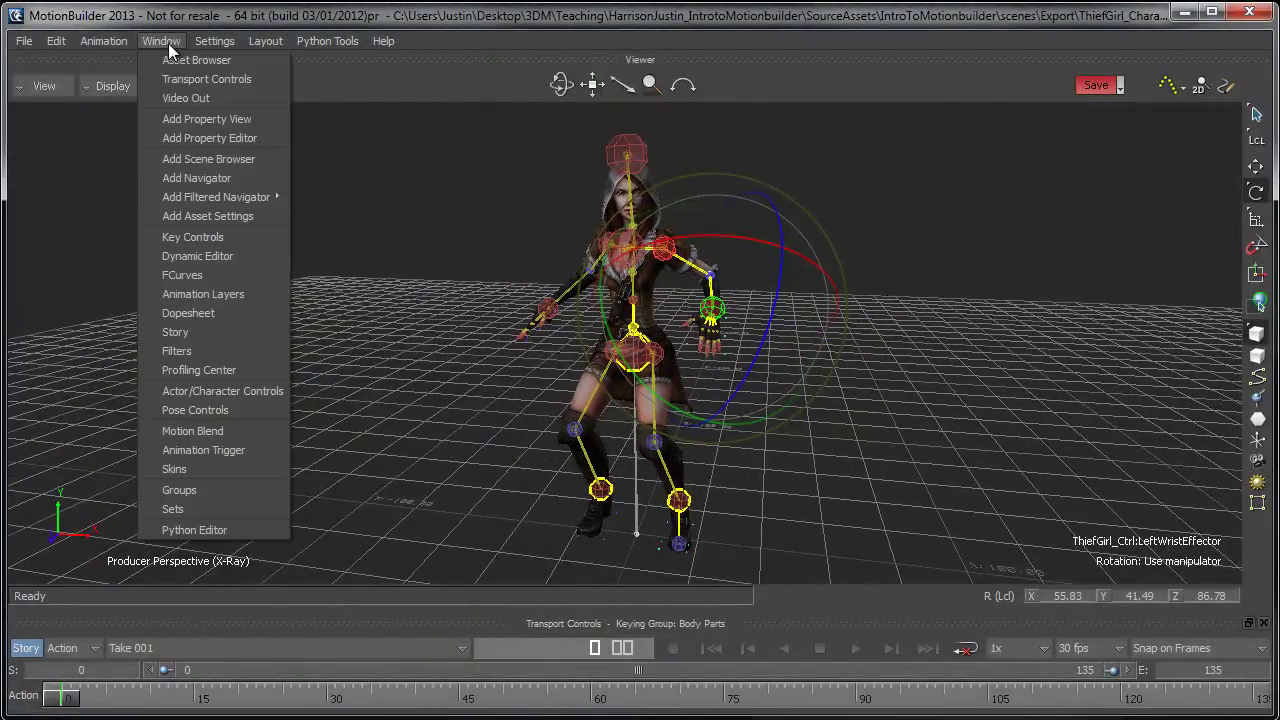
{"action": "left_click", "coordinate": [224, 410]}
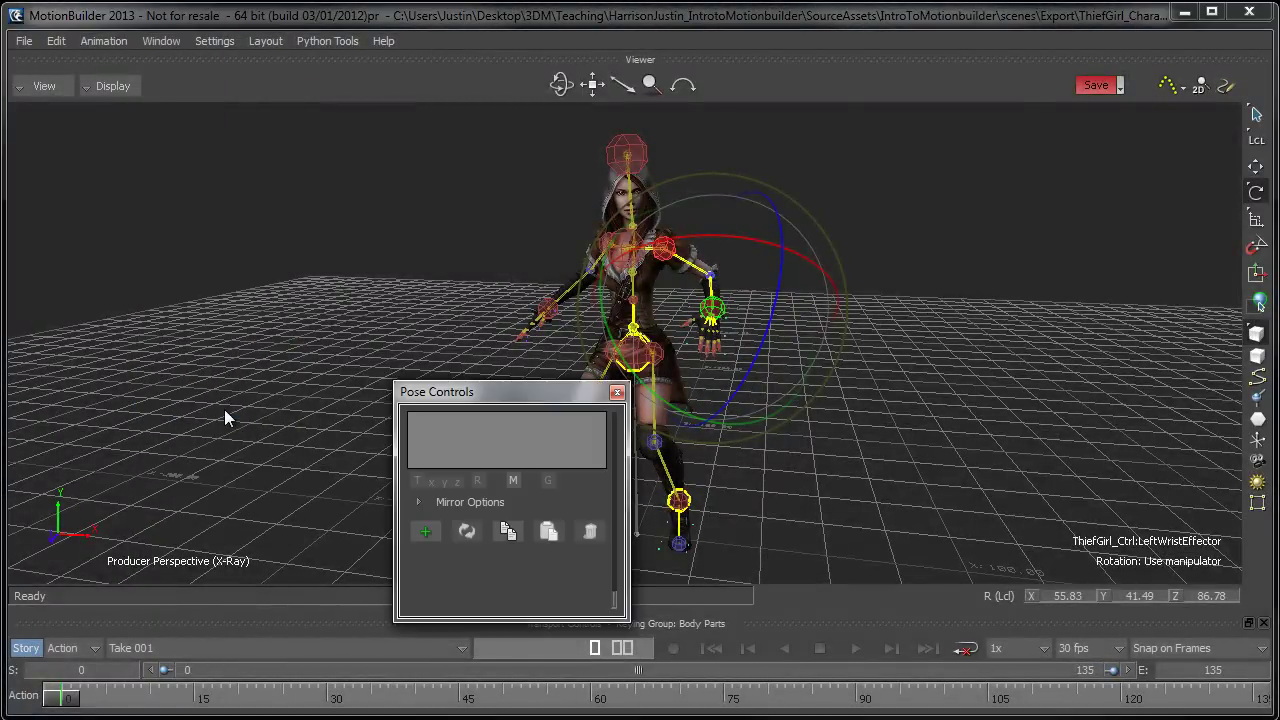
{"action": "left_click_drag", "start_coordinate": [507, 393], "coordinate": [316, 130]}
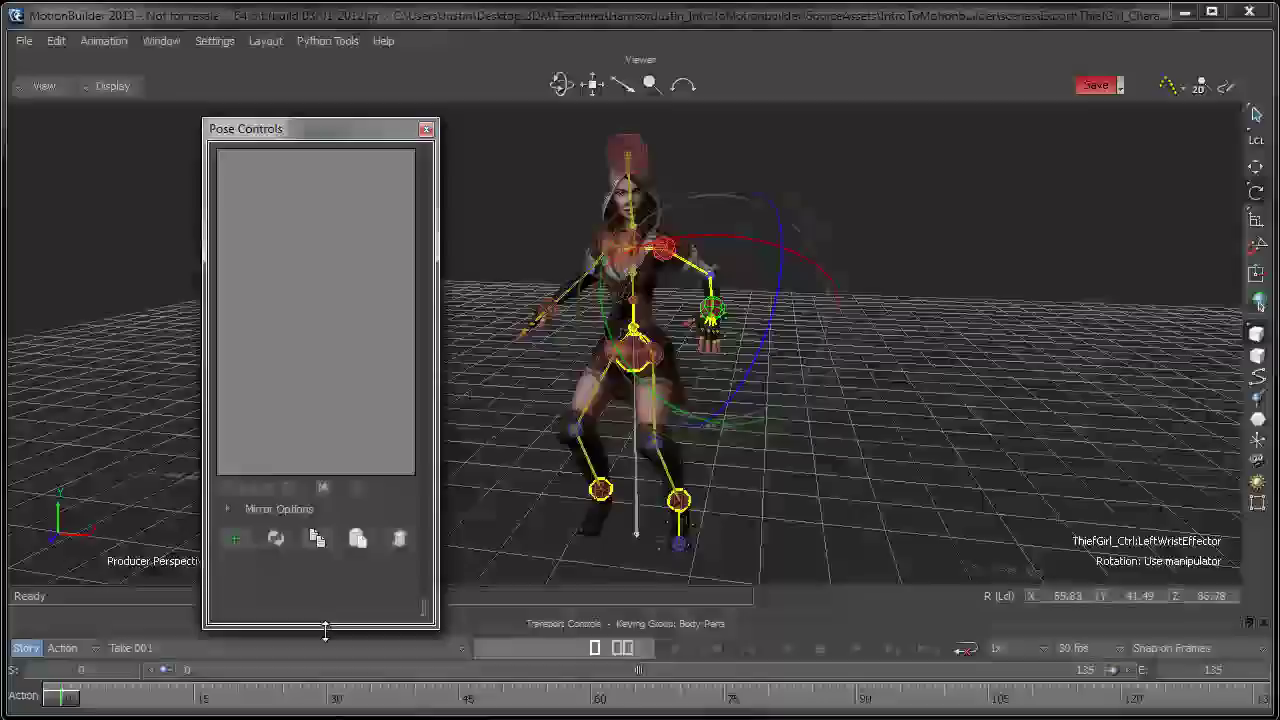
{"action": "left_click_drag", "start_coordinate": [325, 356], "coordinate": [325, 638]}
{"action": "left_click_drag", "start_coordinate": [331, 129], "coordinate": [310, 80]}
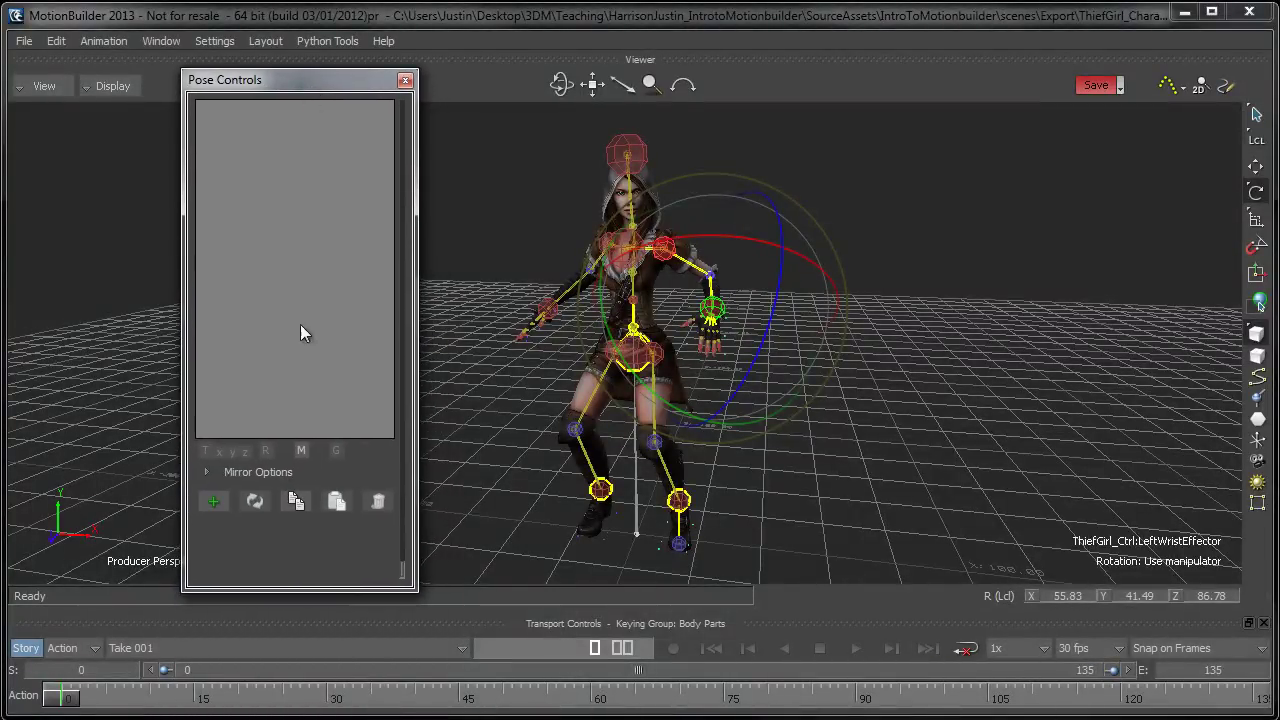
Widen the pose panel to reveal the poses list and select ThiefGirl Pose.
{"action": "left_click", "coordinate": [214, 503]}
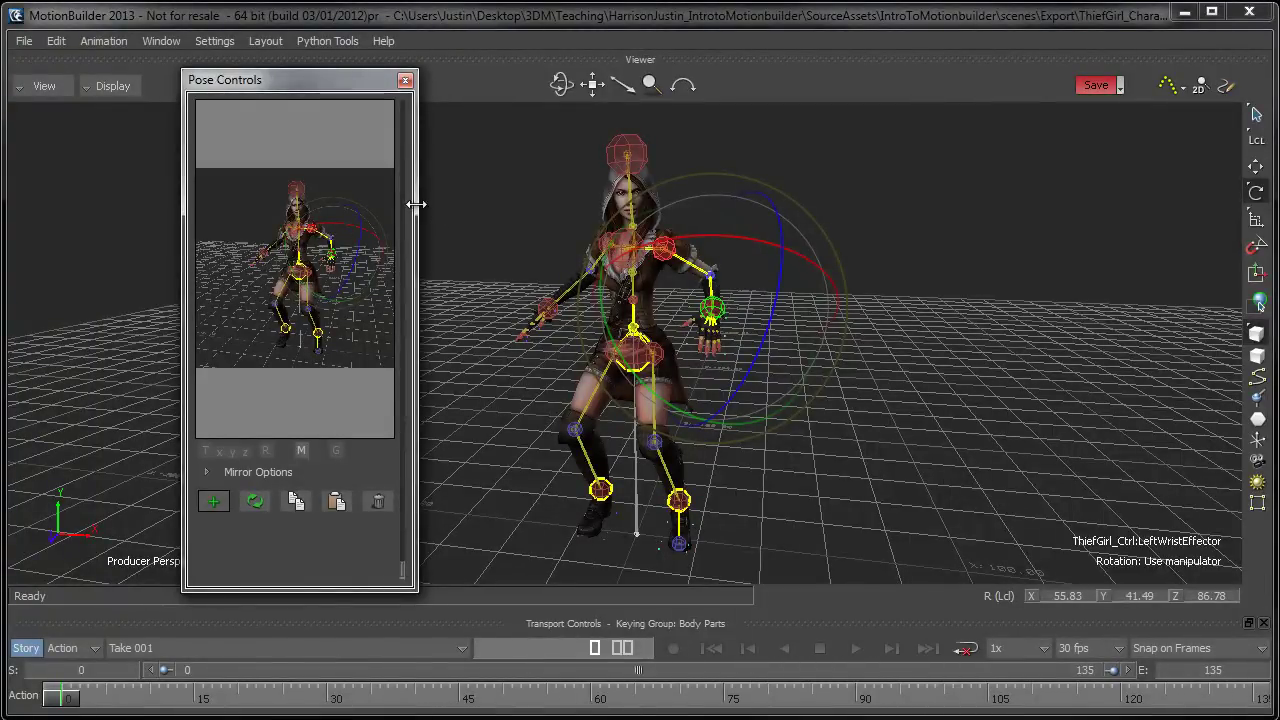
{"action": "left_click_drag", "start_coordinate": [416, 204], "coordinate": [578, 195]}
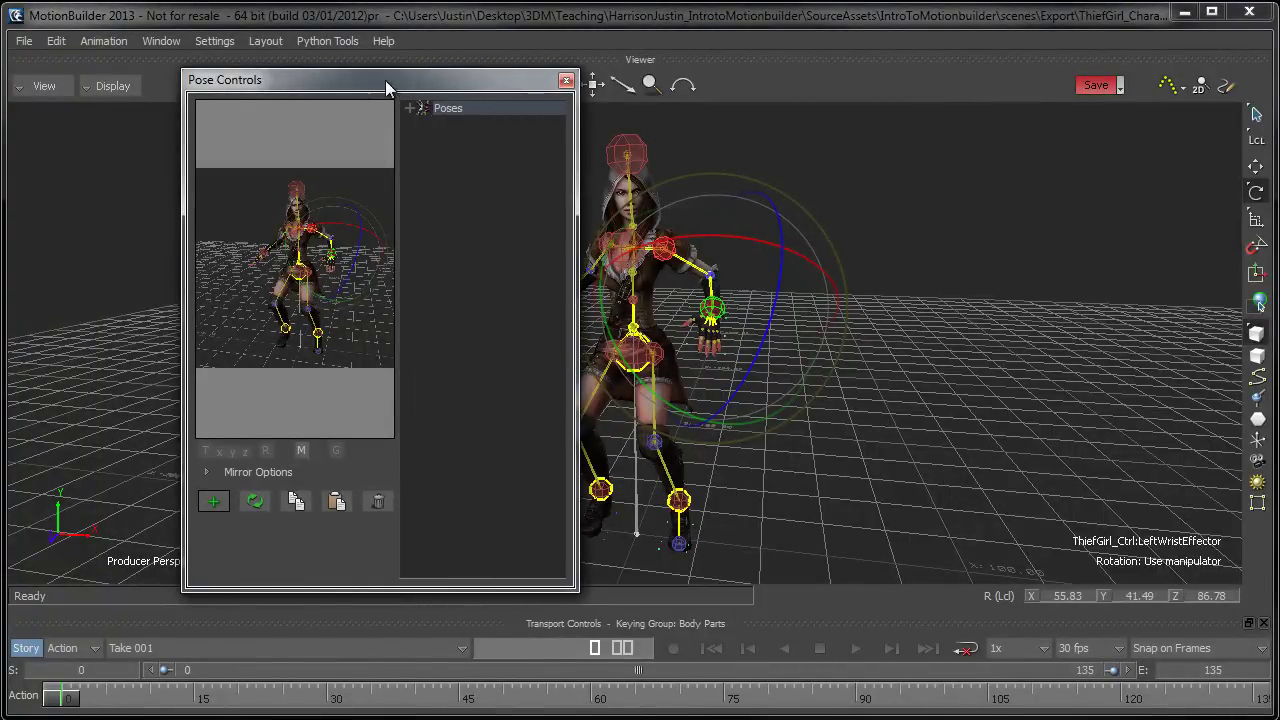
{"action": "left_click_drag", "start_coordinate": [385, 80], "coordinate": [294, 75]}
{"action": "left_click", "coordinate": [319, 105]}
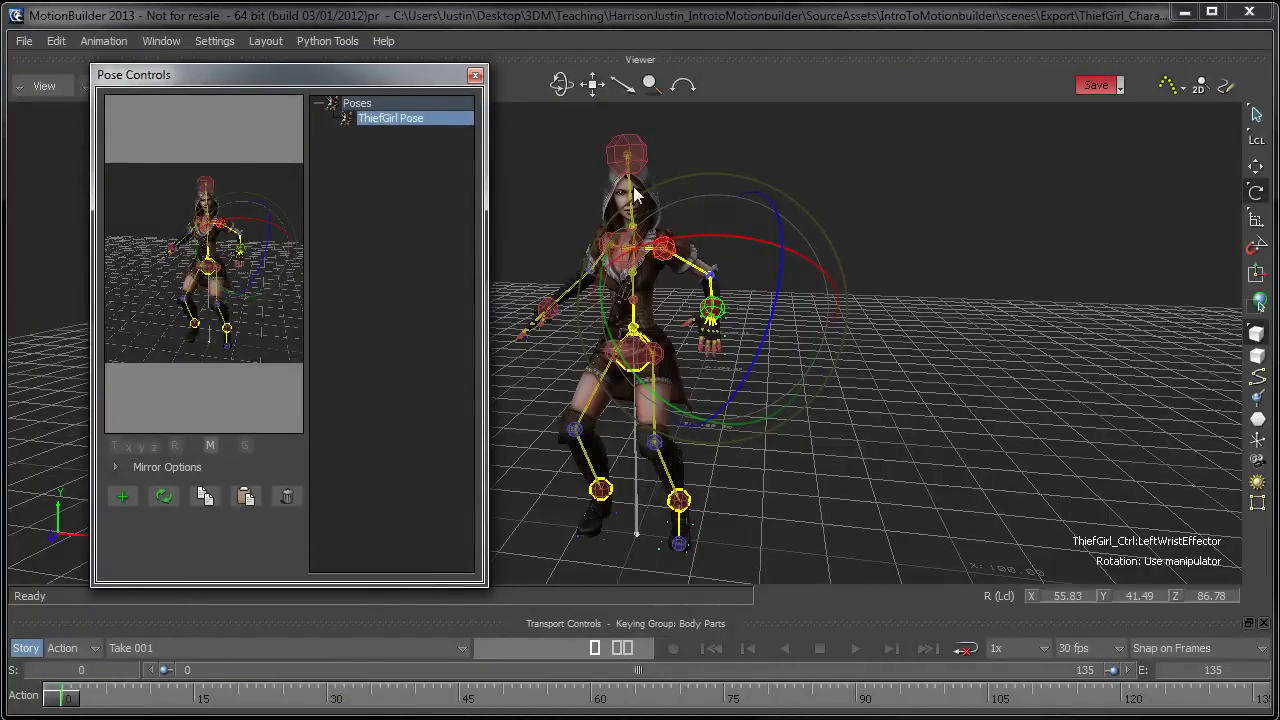
{"action": "left_click", "coordinate": [987, 237]}
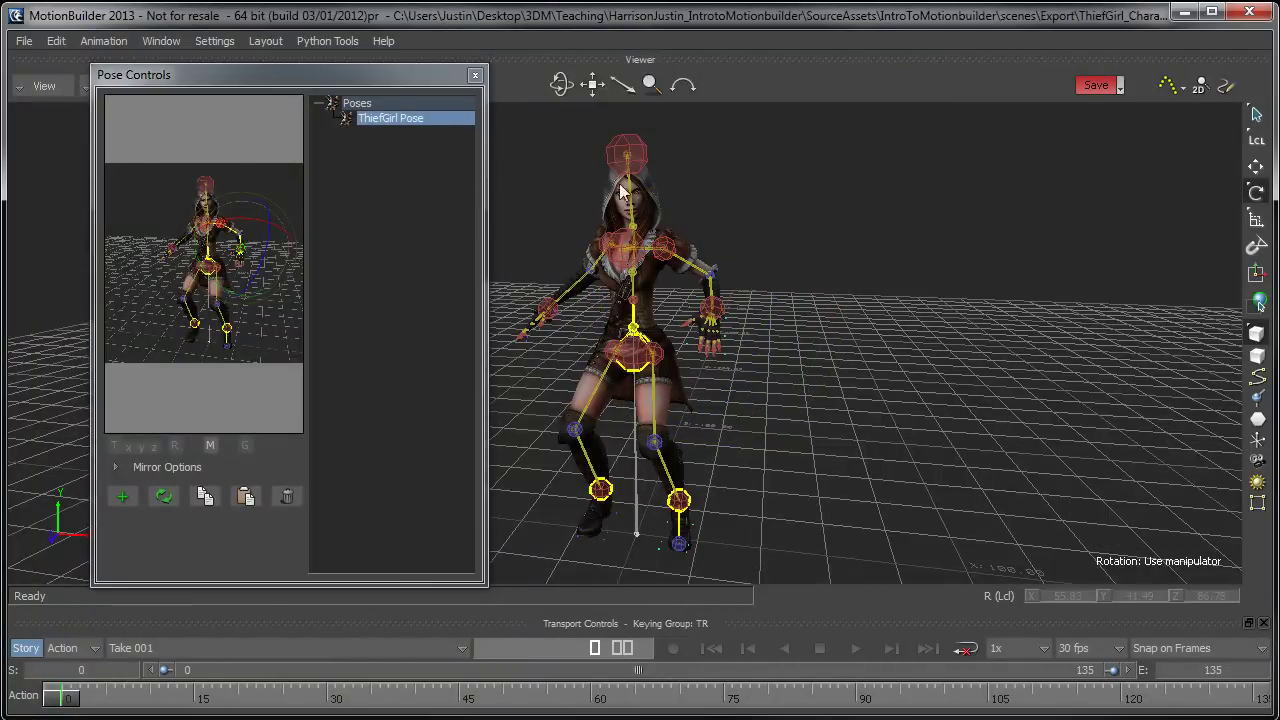
{"action": "left_click", "coordinate": [352, 377]}
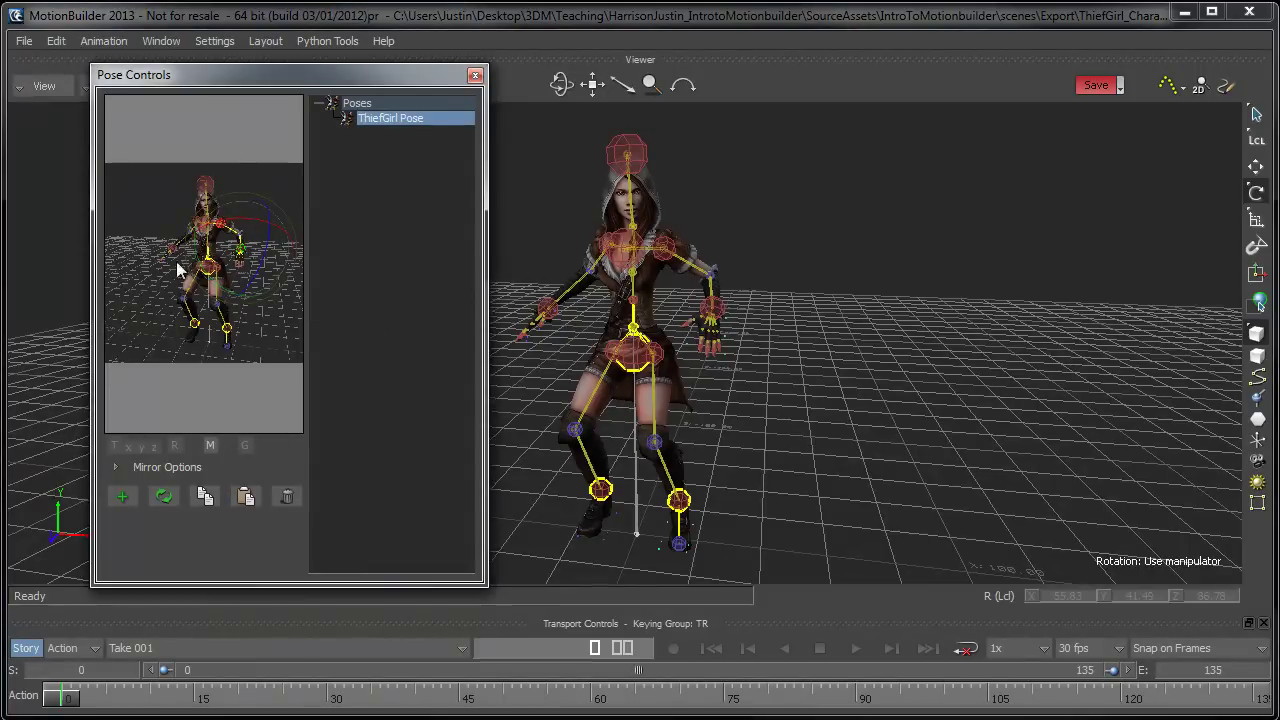
Delete the old ThiefGirl Pose and store the current crouched stance in its place.
{"action": "left_click", "coordinate": [402, 116]}
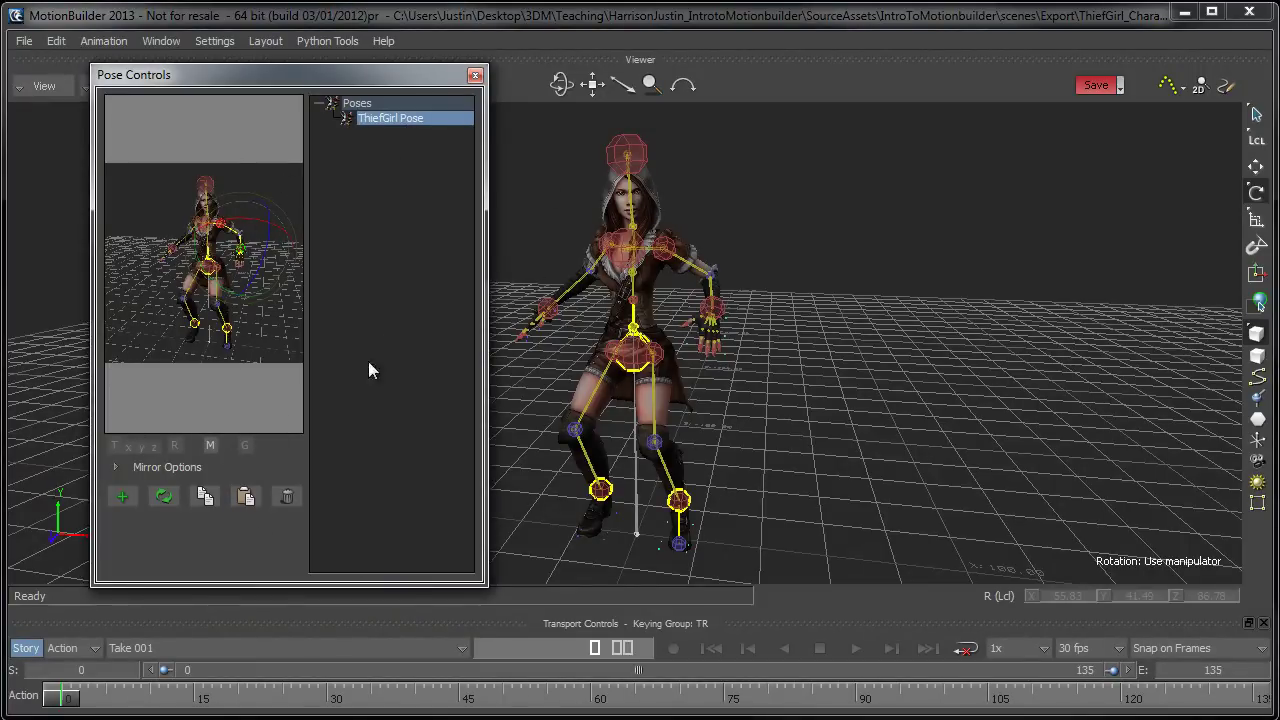
{"action": "left_click", "coordinate": [287, 496]}
{"action": "left_click", "coordinate": [575, 430]}
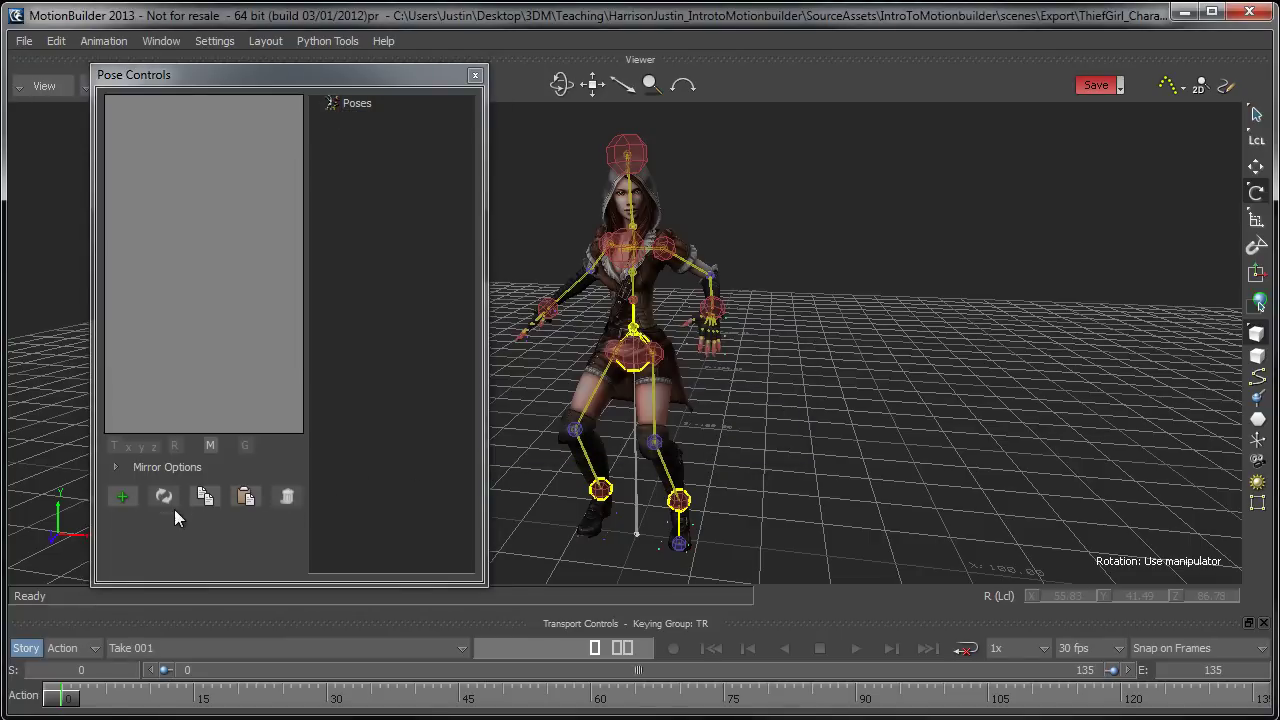
{"action": "left_click", "coordinate": [124, 500]}
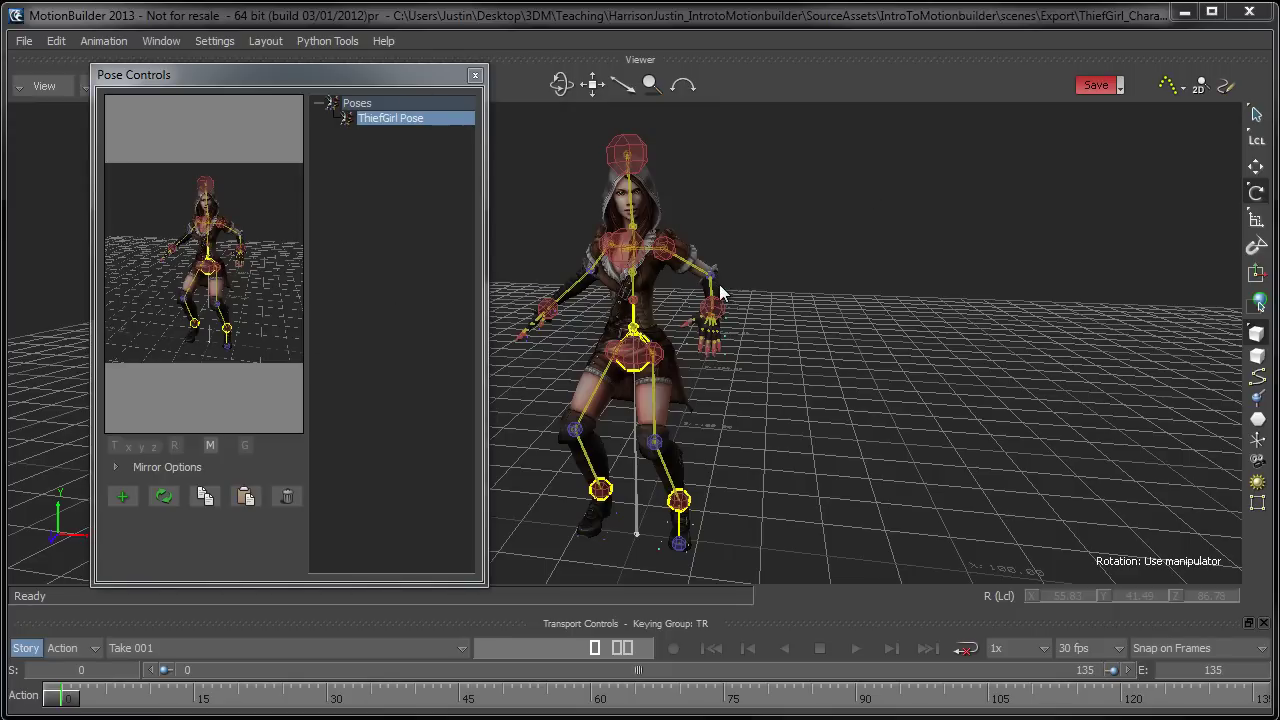
Rotate and shift the hips slightly right, then twist the chest.
{"action": "left_click", "coordinate": [632, 358]}
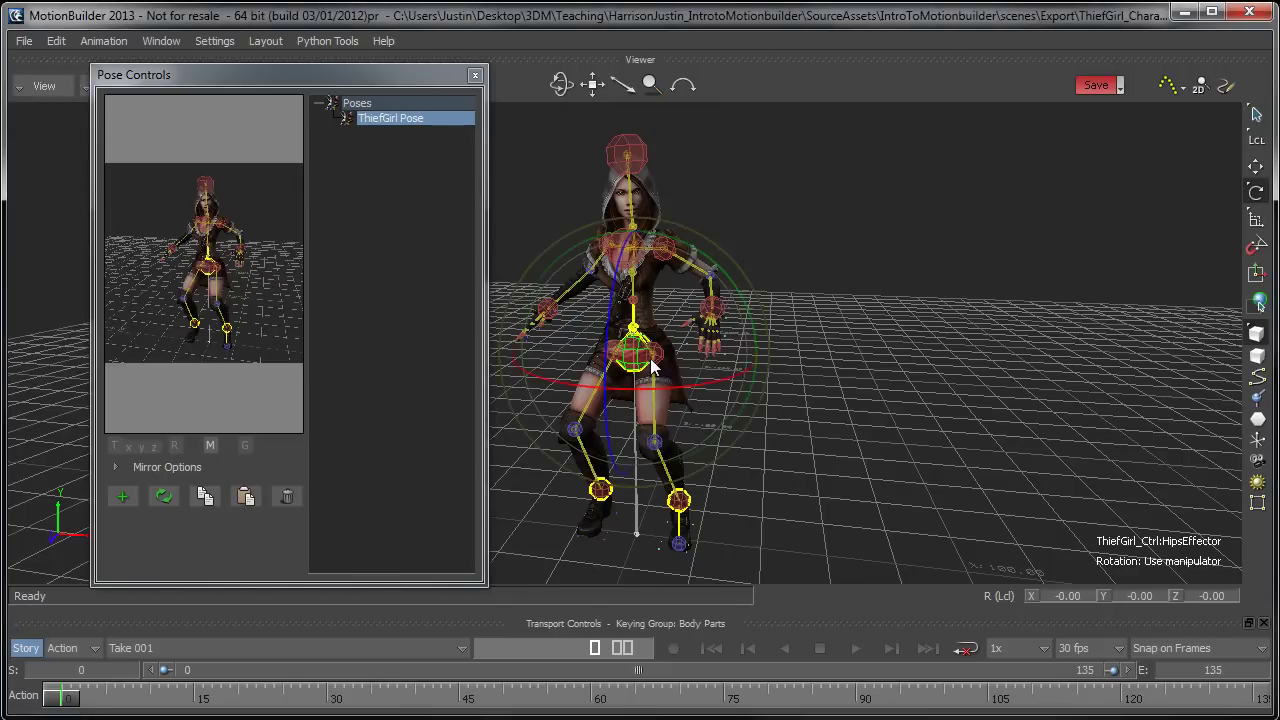
{"action": "scroll", "coordinate": [640, 370], "scroll_direction": "up", "scroll_amount": 3}
{"action": "left_click_drag", "start_coordinate": [681, 380], "coordinate": [716, 370]}
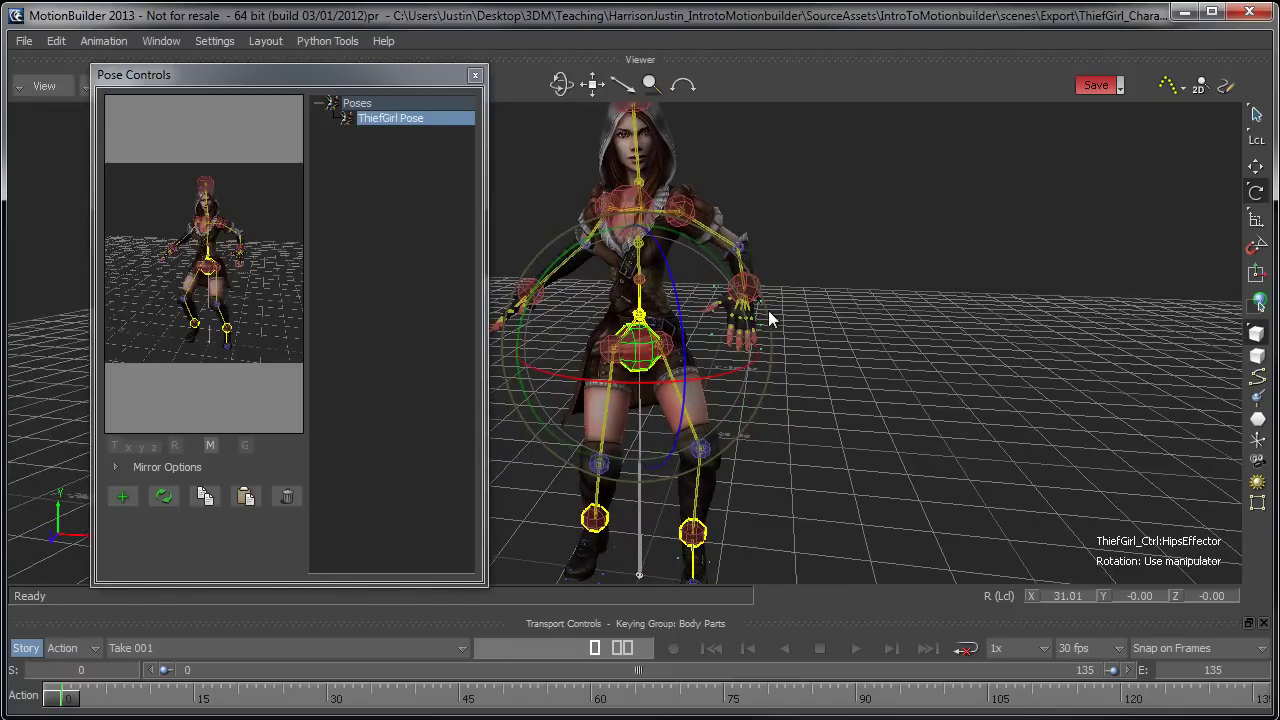
{"action": "key", "text": "t"}
{"action": "left_click_drag", "start_coordinate": [643, 343], "coordinate": [652, 338]}
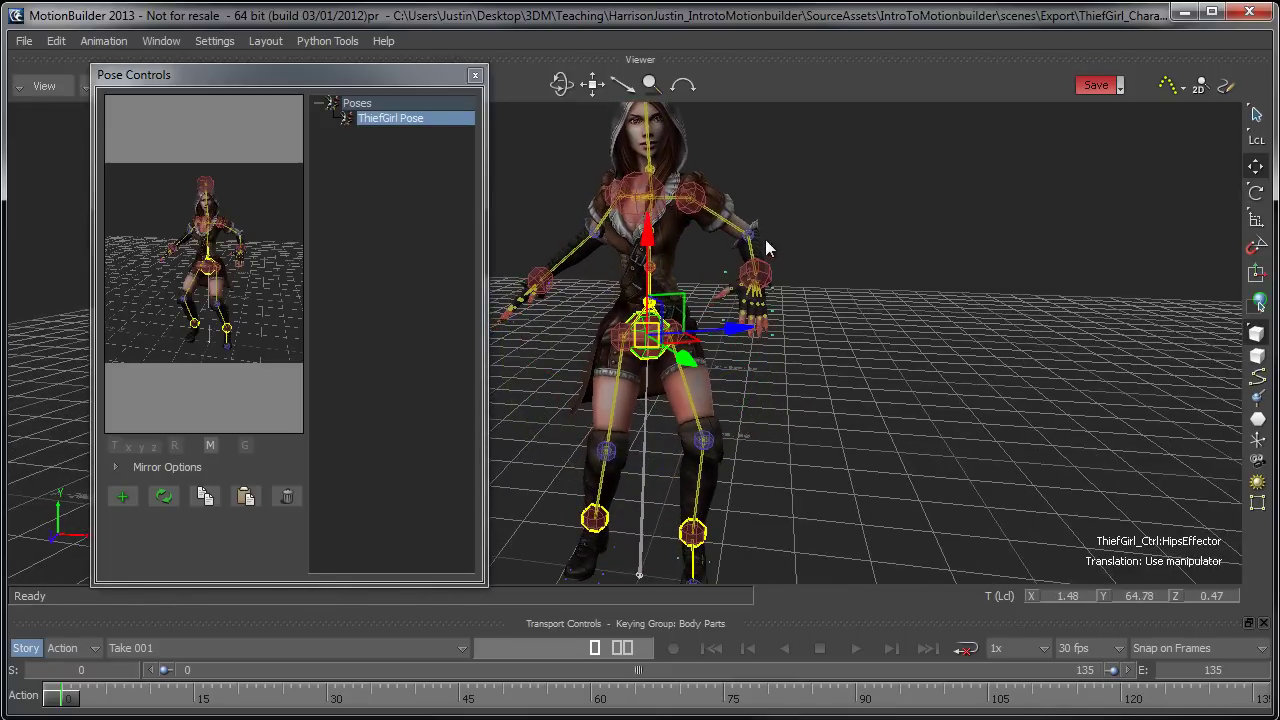
{"action": "left_click", "coordinate": [650, 270]}
{"action": "key", "text": "r"}
{"action": "mouse_move", "coordinate": [652, 270]}
{"action": "left_mouse_down"}
{"action": "mouse_move", "coordinate": [718, 269]}
{"action": "mouse_move", "coordinate": [778, 234]}
{"action": "mouse_move", "coordinate": [668, 213]}
{"action": "mouse_move", "coordinate": [866, 277]}
{"action": "left_mouse_up"}
Lower the right arm by moving the right wrist effector.
{"action": "left_click", "coordinate": [668, 213]}
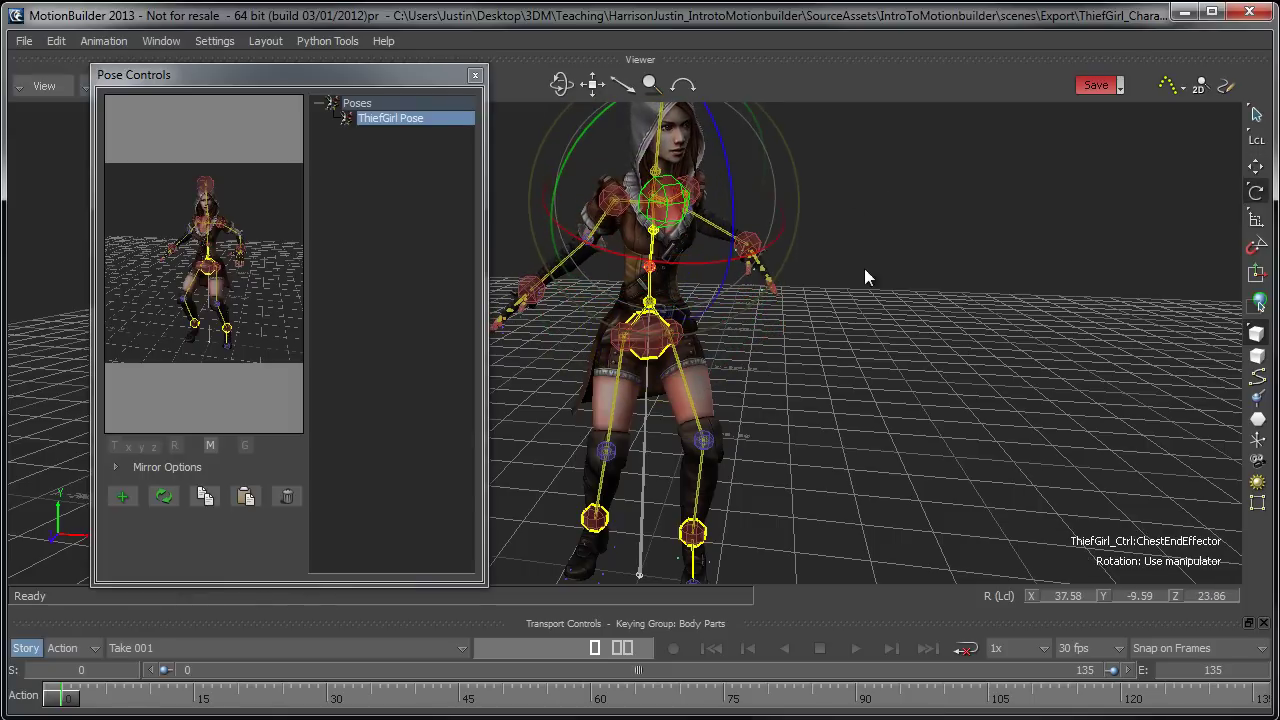
{"action": "left_click", "coordinate": [954, 252]}
{"action": "left_click", "coordinate": [538, 299]}
{"action": "key", "text": "t"}
{"action": "left_click_drag", "start_coordinate": [530, 295], "coordinate": [517, 328]}
Extend the left arm up and outward, turn the left hand, and turn the head.
{"action": "left_click", "coordinate": [748, 245]}
{"action": "left_click_drag", "start_coordinate": [746, 258], "coordinate": [828, 230]}
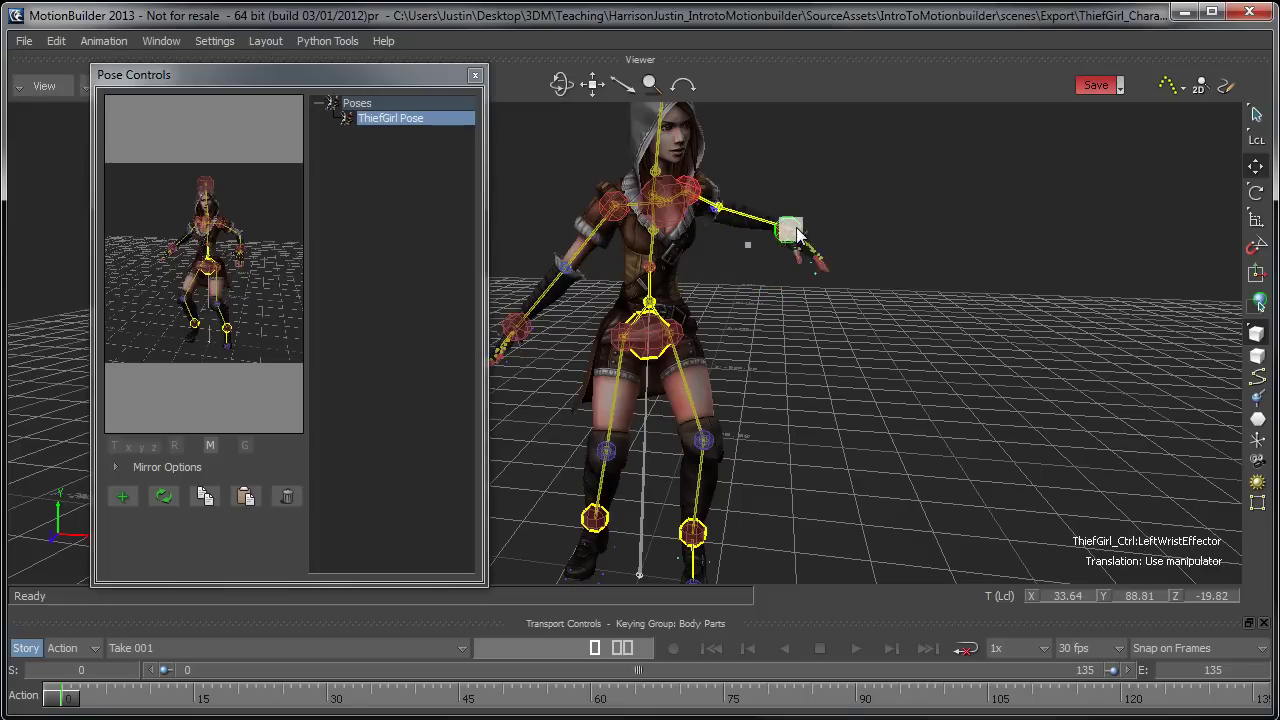
{"action": "key", "text": "r"}
{"action": "mouse_move", "coordinate": [828, 152]}
{"action": "left_mouse_down"}
{"action": "mouse_move", "coordinate": [766, 173]}
{"action": "mouse_move", "coordinate": [877, 368]}
{"action": "left_mouse_up"}
{"action": "left_click", "coordinate": [677, 160]}
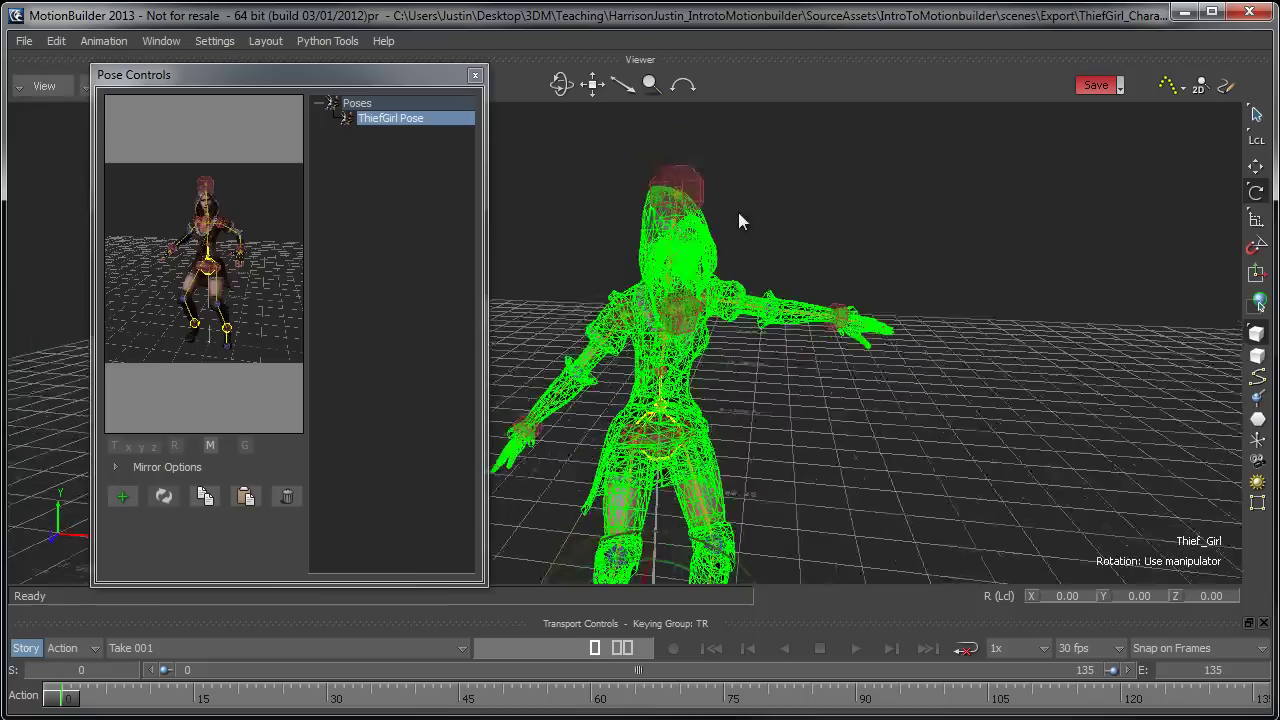
{"action": "left_click", "coordinate": [668, 188]}
{"action": "mouse_move", "coordinate": [727, 291]}
{"action": "left_mouse_down"}
{"action": "mouse_move", "coordinate": [789, 363]}
{"action": "mouse_move", "coordinate": [939, 347]}
{"action": "mouse_move", "coordinate": [832, 362]}
{"action": "mouse_move", "coordinate": [841, 368]}
{"action": "mouse_move", "coordinate": [822, 361]}
{"action": "mouse_move", "coordinate": [830, 354]}
{"action": "left_mouse_up"}
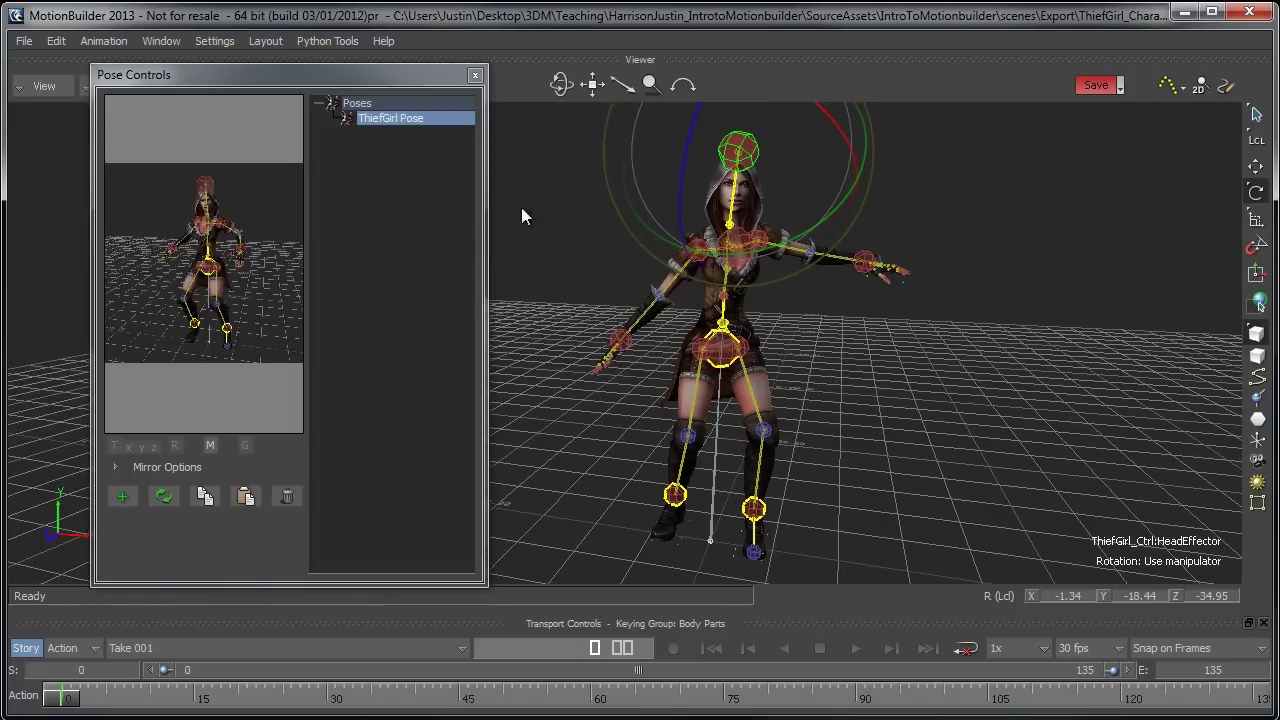
Open the Character Controls window and position it beside the viewer.
{"action": "double_click", "coordinate": [416, 119]}
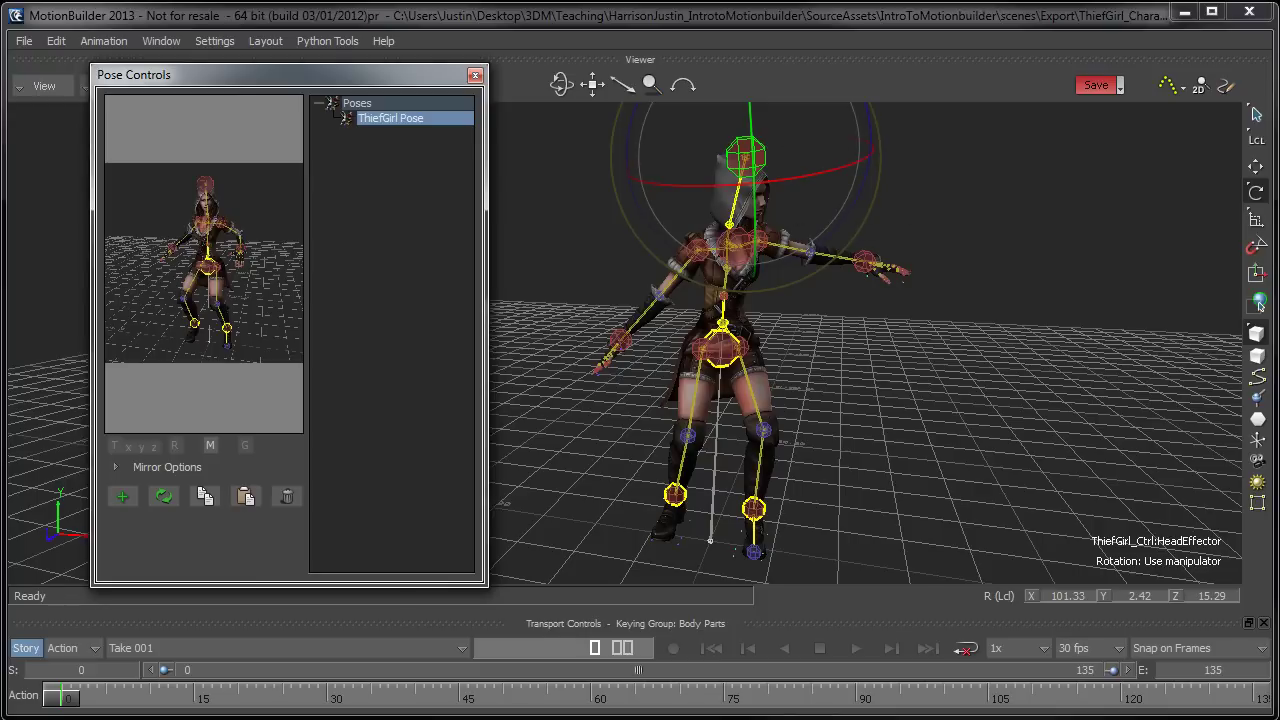
{"action": "left_click_drag", "start_coordinate": [1200, 84], "coordinate": [1109, 67]}
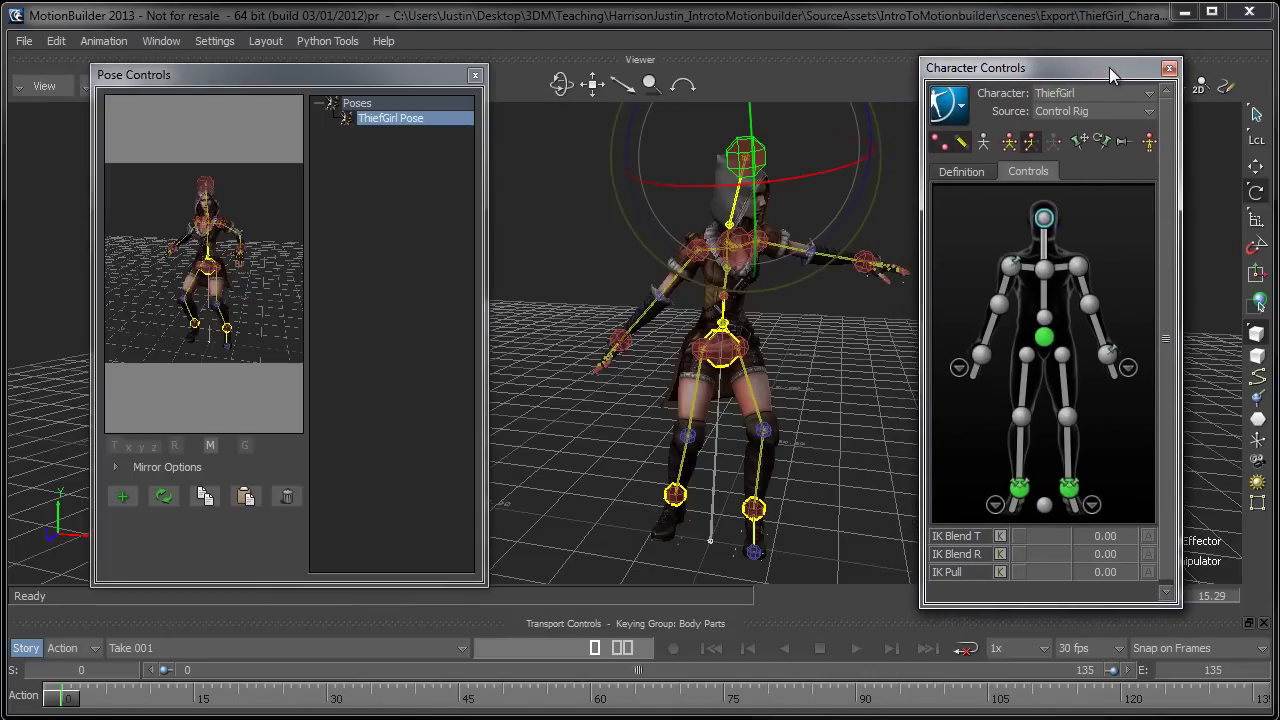
{"action": "left_click_drag", "start_coordinate": [821, 339], "coordinate": [756, 334], "text": "shift"}
{"action": "left_click_drag", "start_coordinate": [1100, 61], "coordinate": [1077, 65]}
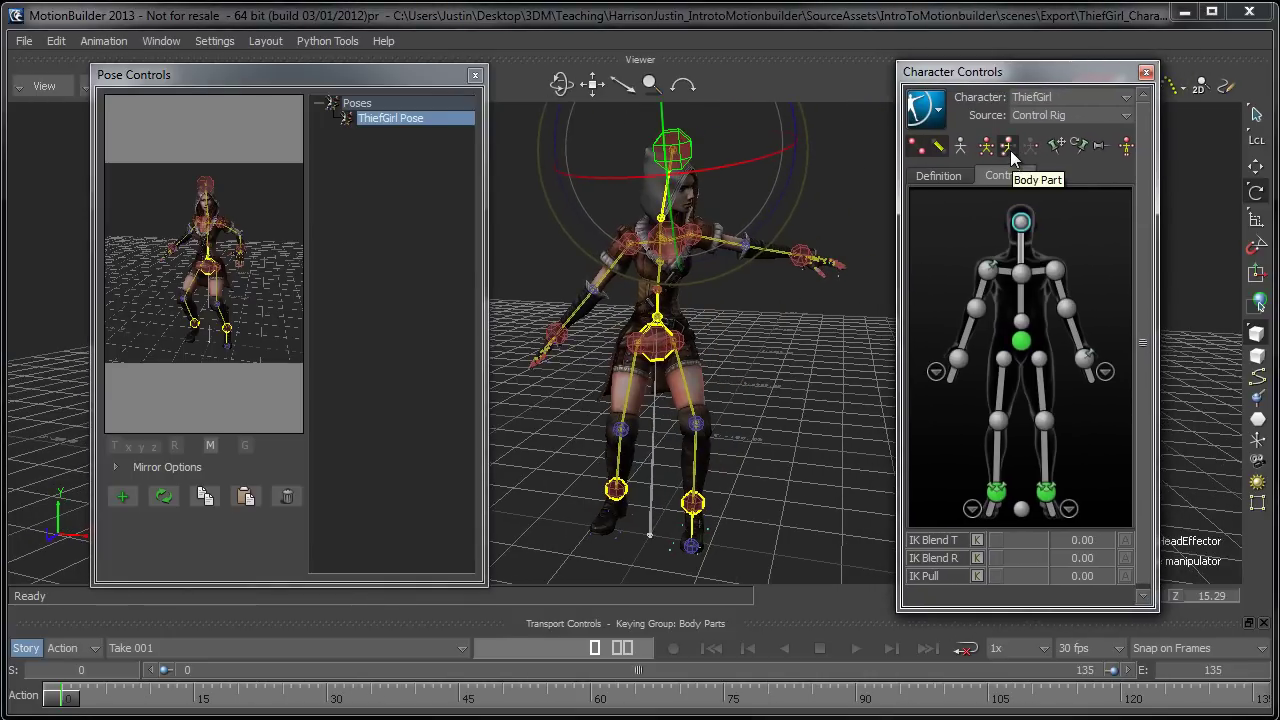
Apply the stored ThiefGirl Pose to the outstretched wrist only, then view the character front-on.
{"action": "left_click", "coordinate": [804, 256]}
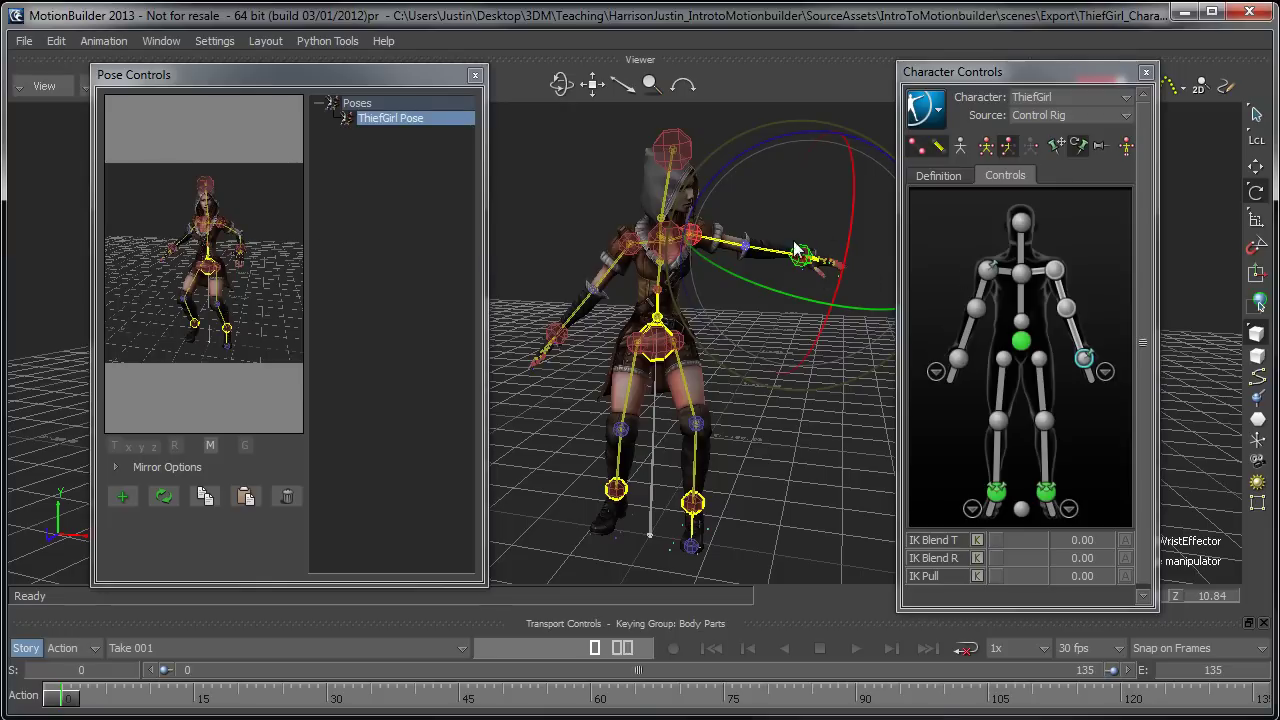
{"action": "double_click", "coordinate": [404, 119]}
{"action": "left_click_drag", "start_coordinate": [803, 429], "coordinate": [731, 433], "text": "ctrl+shift"}
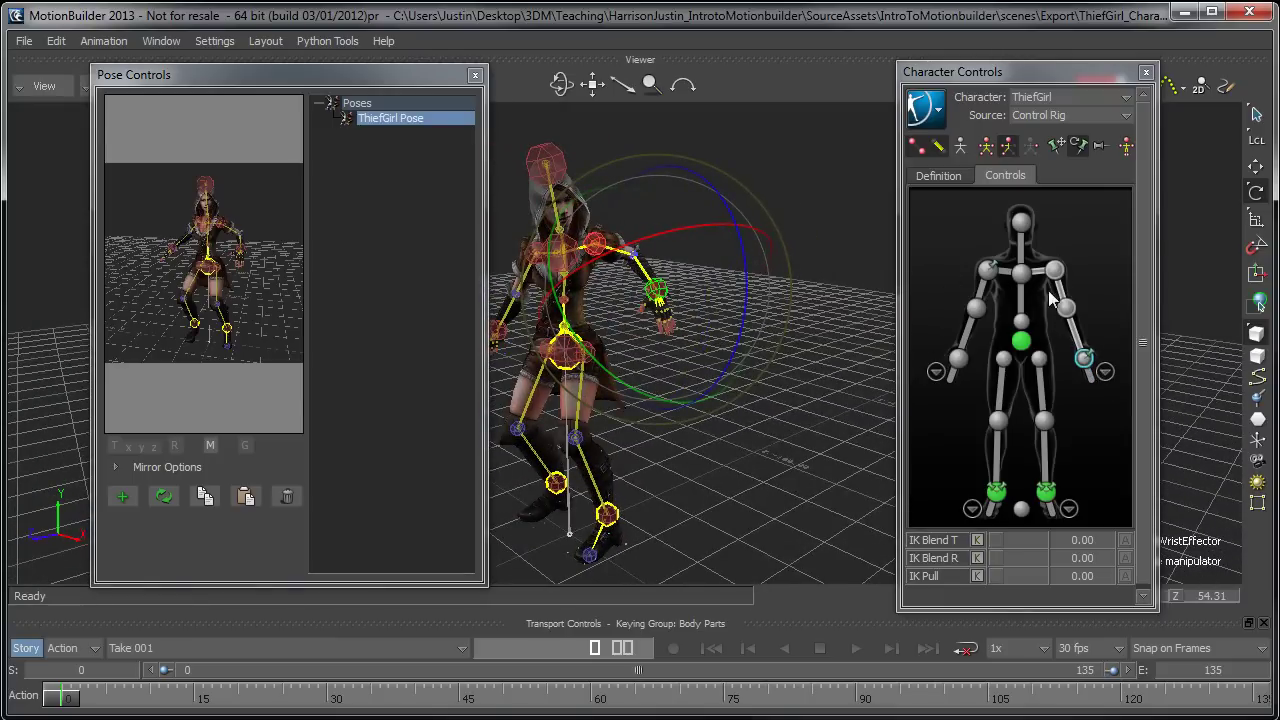
{"action": "mouse_move", "coordinate": [785, 420]}
{"action": "left_mouse_down", "text": "ctrl+shift"}
{"action": "mouse_move", "coordinate": [743, 437]}
{"action": "mouse_move", "coordinate": [783, 447]}
{"action": "left_mouse_up", "text": "ctrl+shift"}
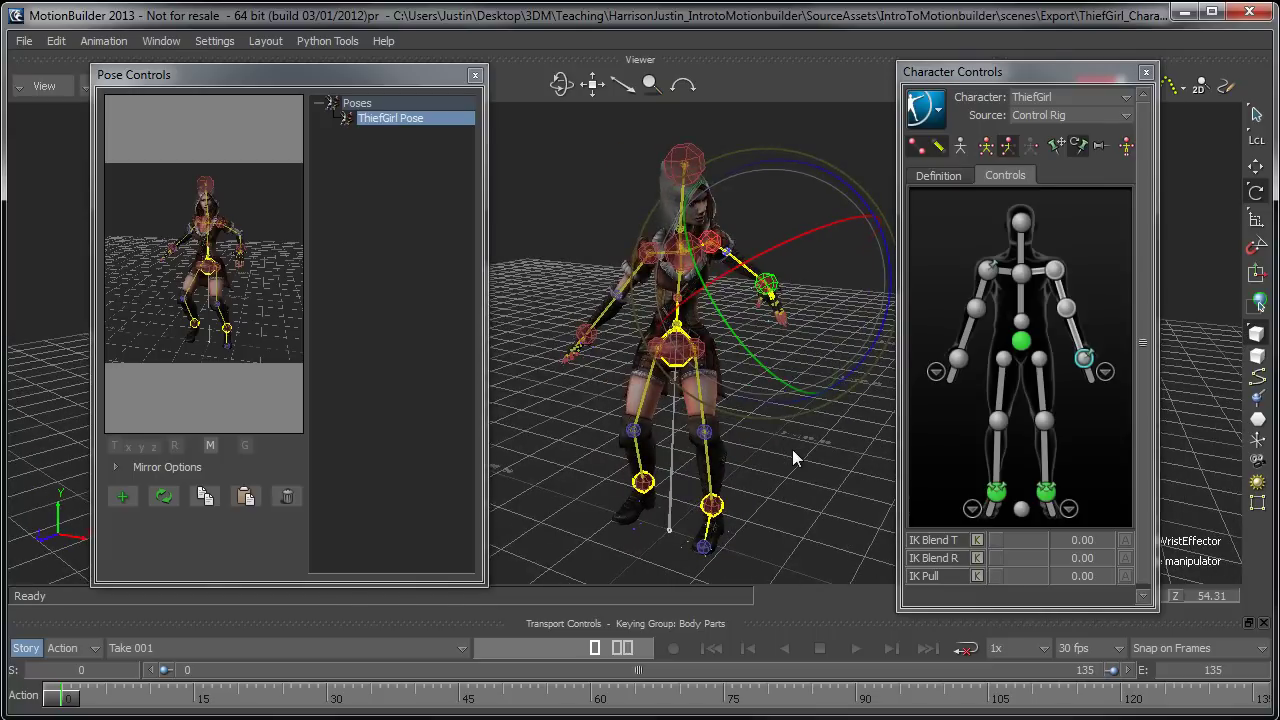
Enable Full Body and apply ThiefGirl Pose from the hips to the whole character.
{"action": "left_click", "coordinate": [812, 451]}
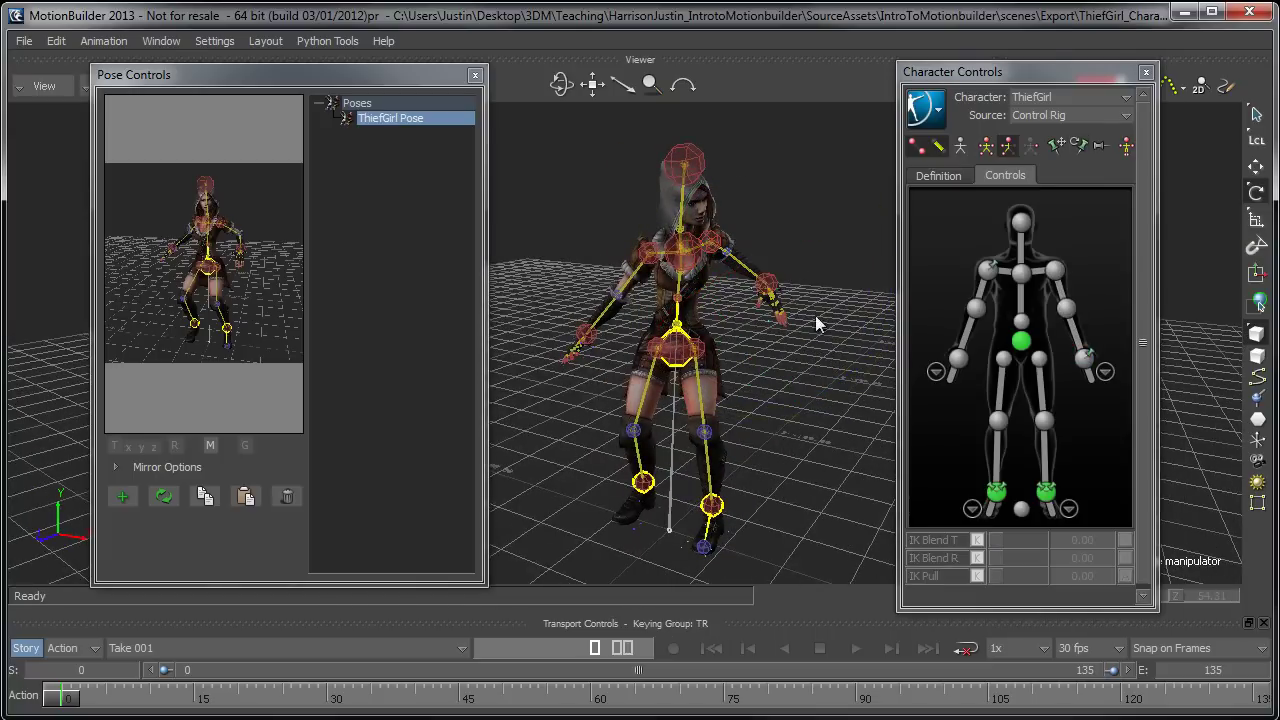
{"action": "left_click", "coordinate": [985, 146]}
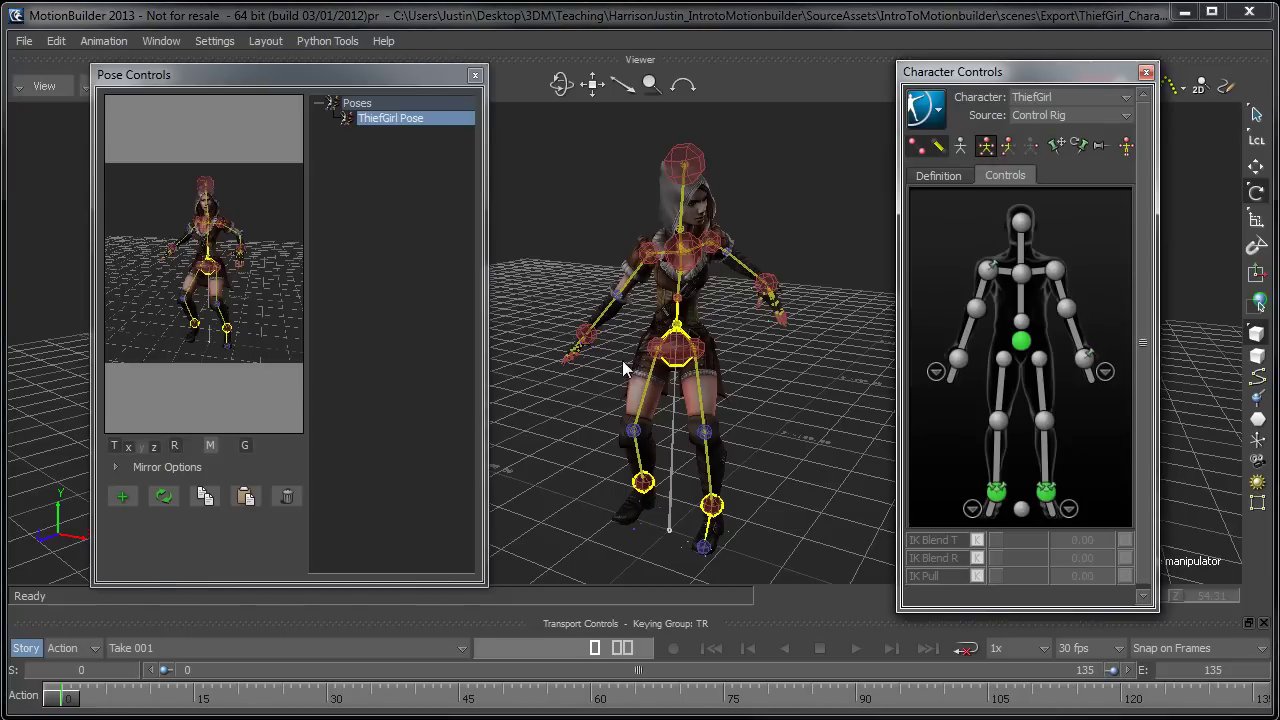
{"action": "left_click", "coordinate": [678, 345]}
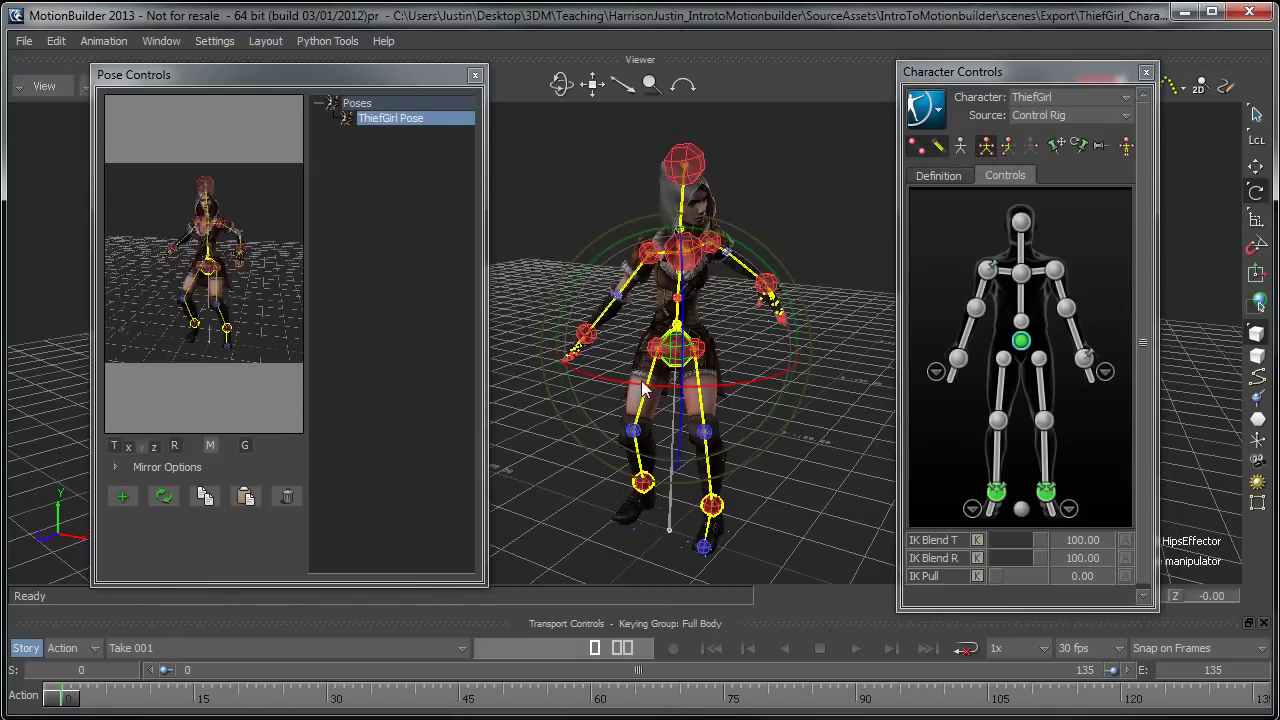
{"action": "double_click", "coordinate": [395, 118]}
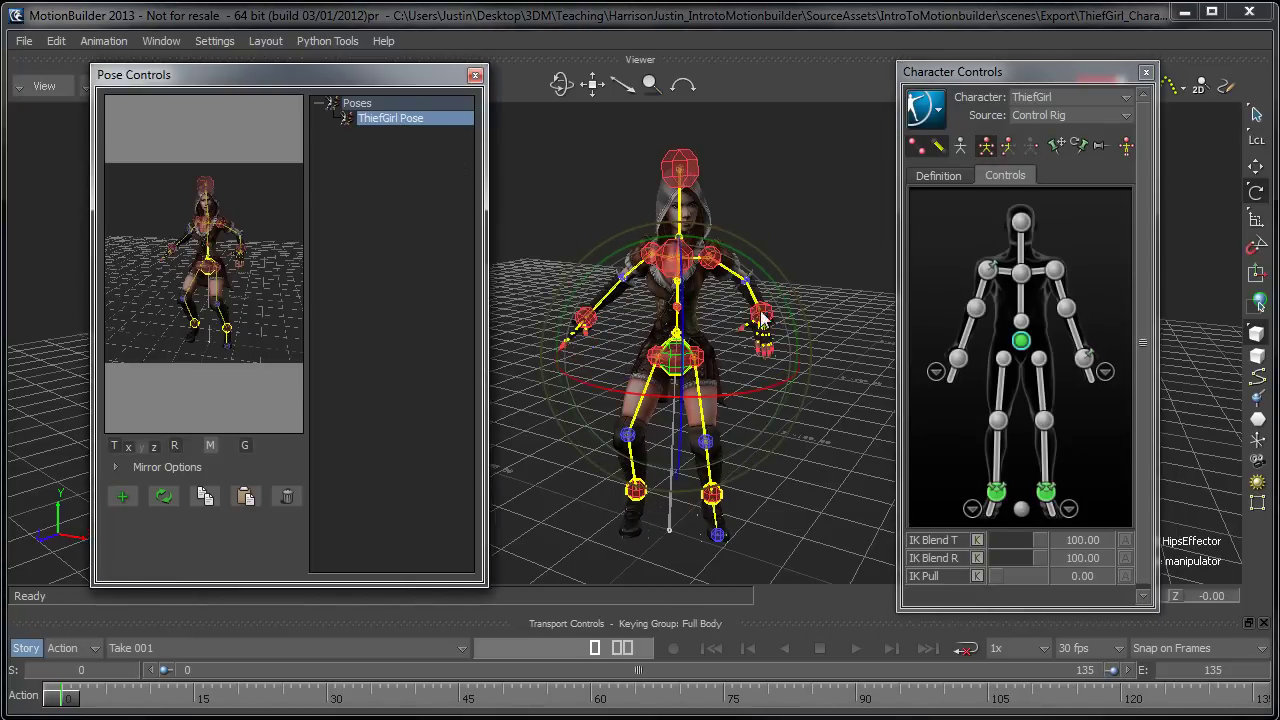
{"action": "left_click", "coordinate": [689, 479]}
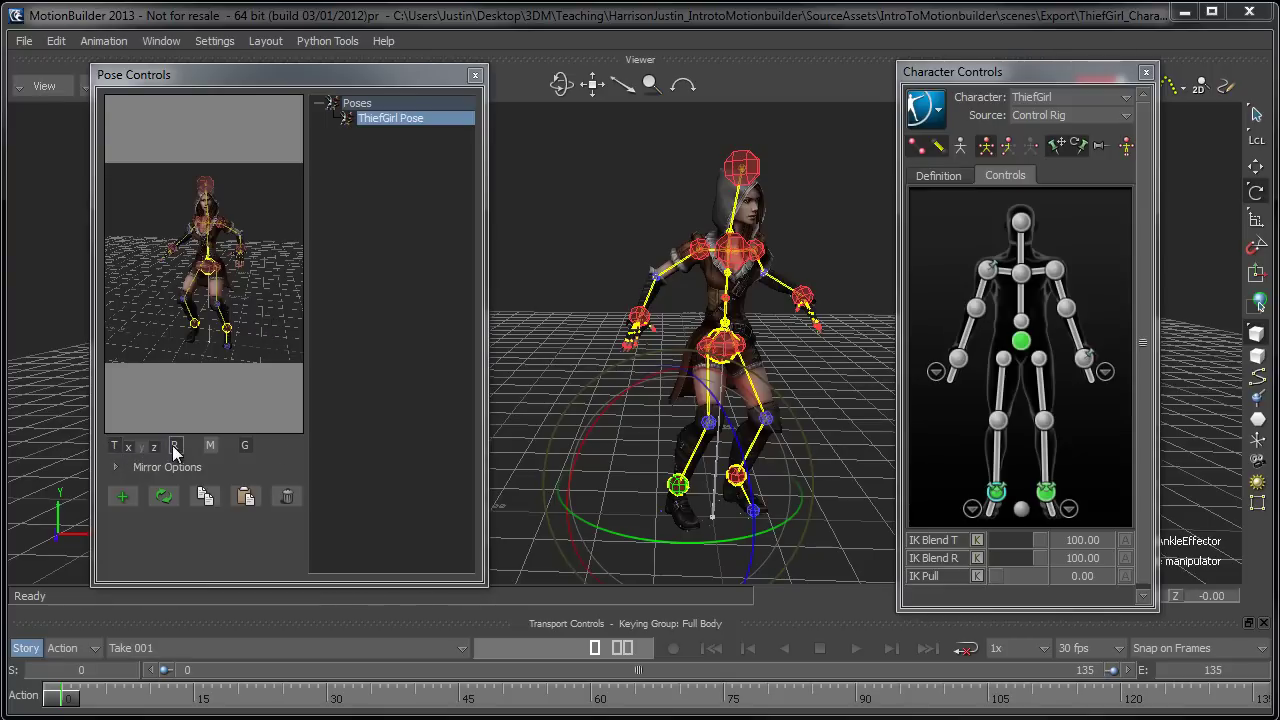
Toggle the R, T and X match buttons so pose pasting matches X and Z translation.
{"action": "left_click", "coordinate": [176, 446]}
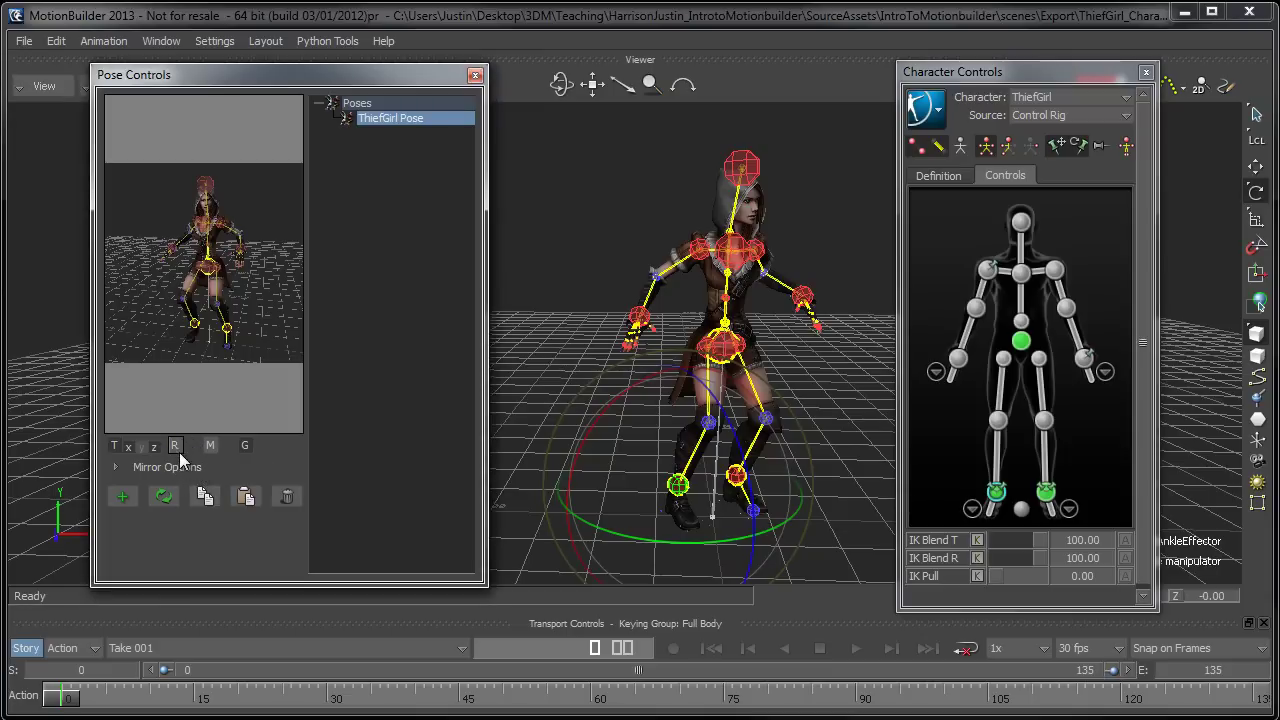
{"action": "left_click", "coordinate": [114, 447]}
{"action": "left_click", "coordinate": [128, 447]}
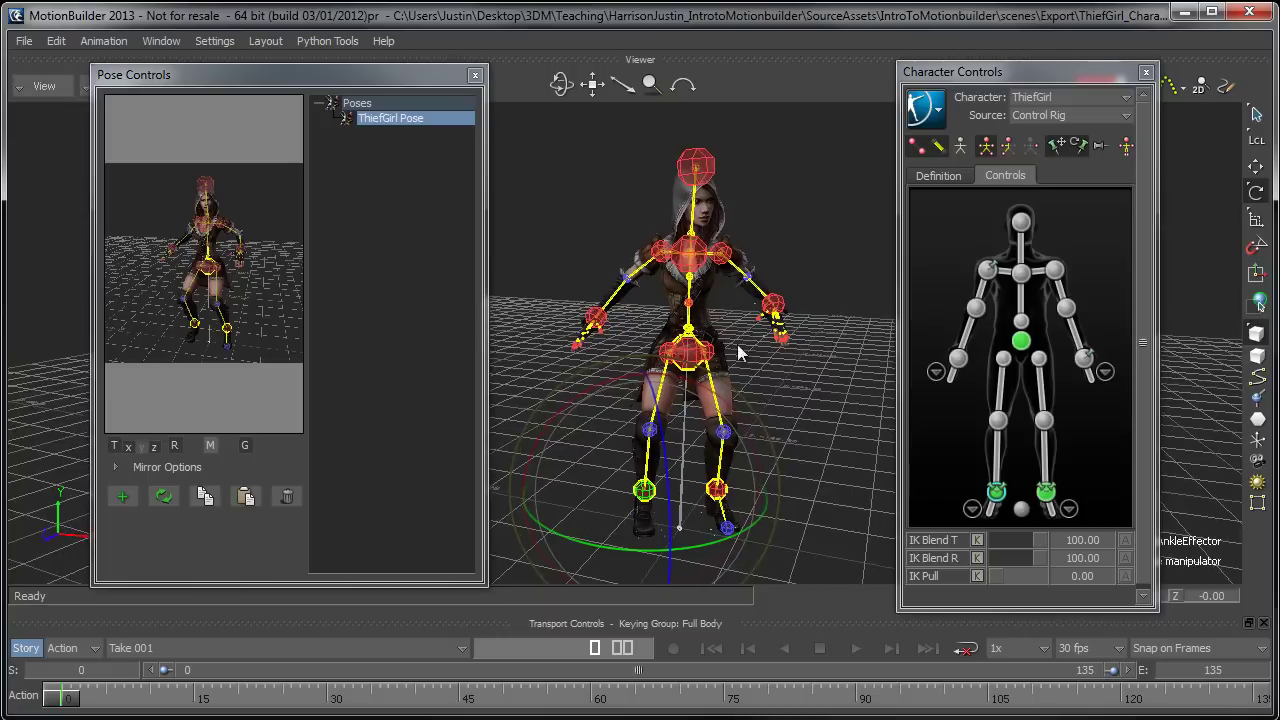
{"action": "left_click_drag", "start_coordinate": [738, 346], "coordinate": [768, 382]}
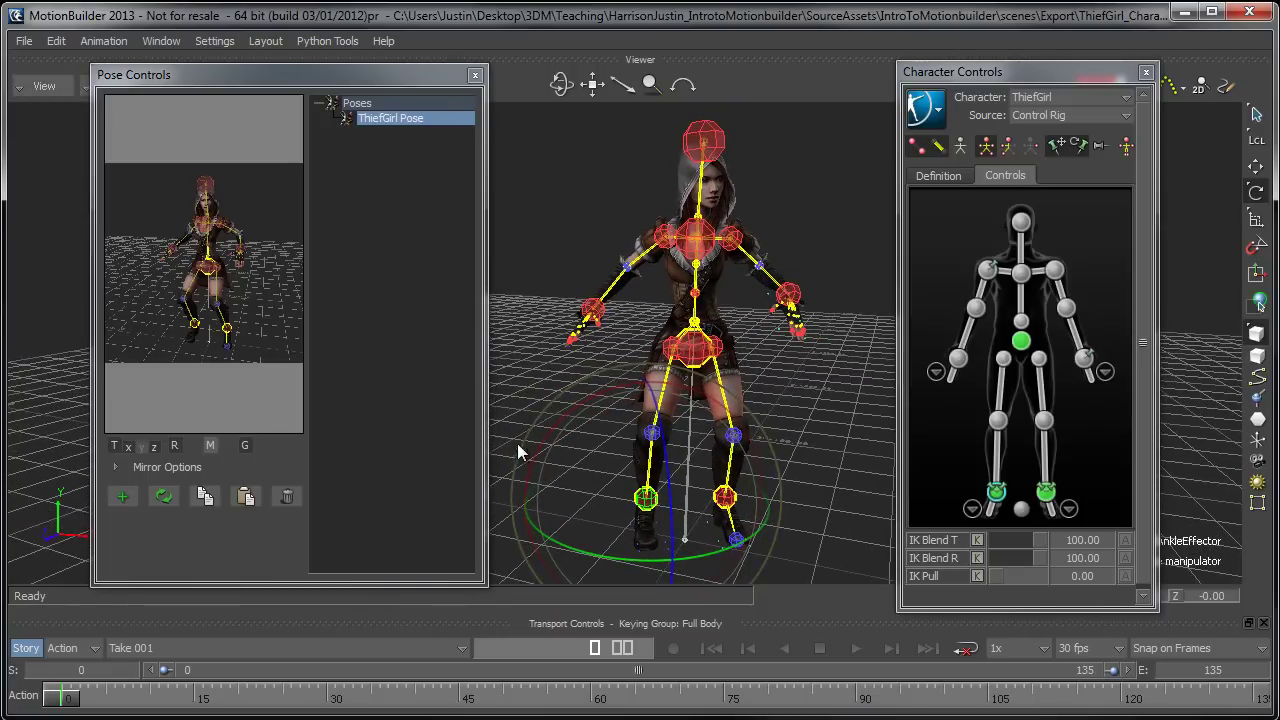
Apply the stored ThiefGirl Pose to the character with the hips selected.
{"action": "left_click_drag", "start_coordinate": [549, 278], "coordinate": [555, 247]}
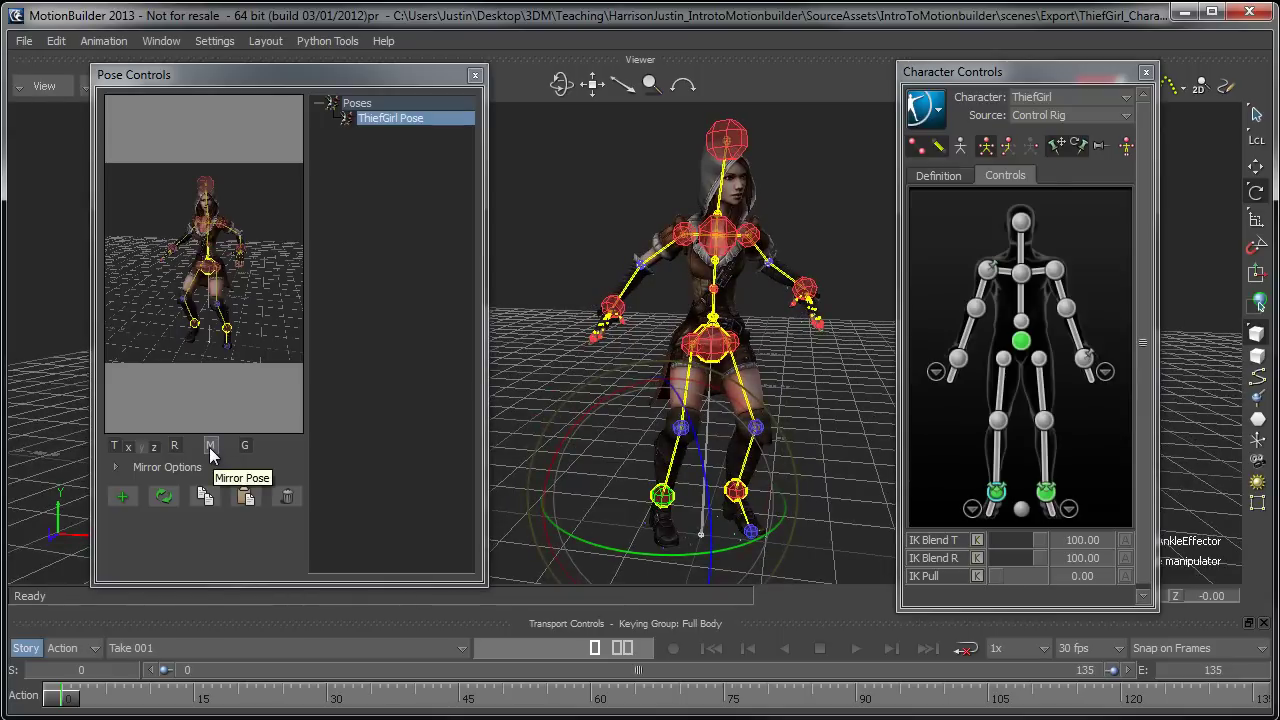
{"action": "left_click_drag", "start_coordinate": [696, 471], "coordinate": [757, 360]}
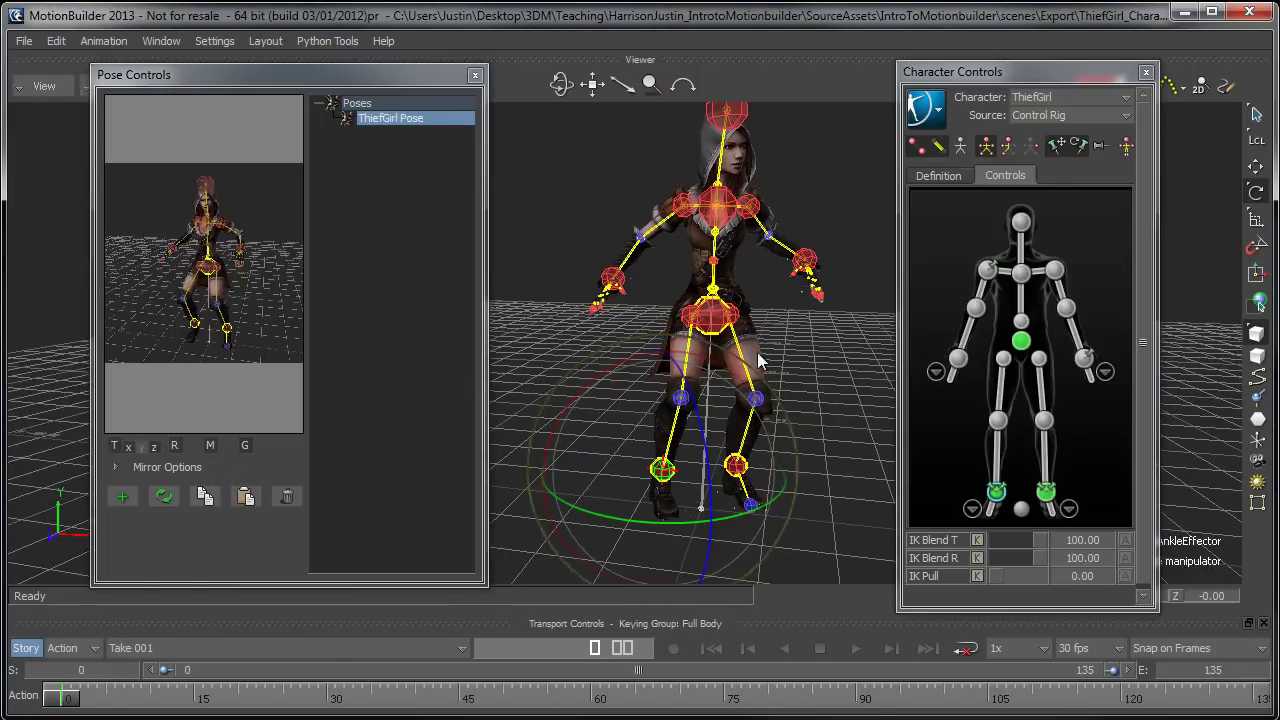
{"action": "left_click", "coordinate": [722, 322]}
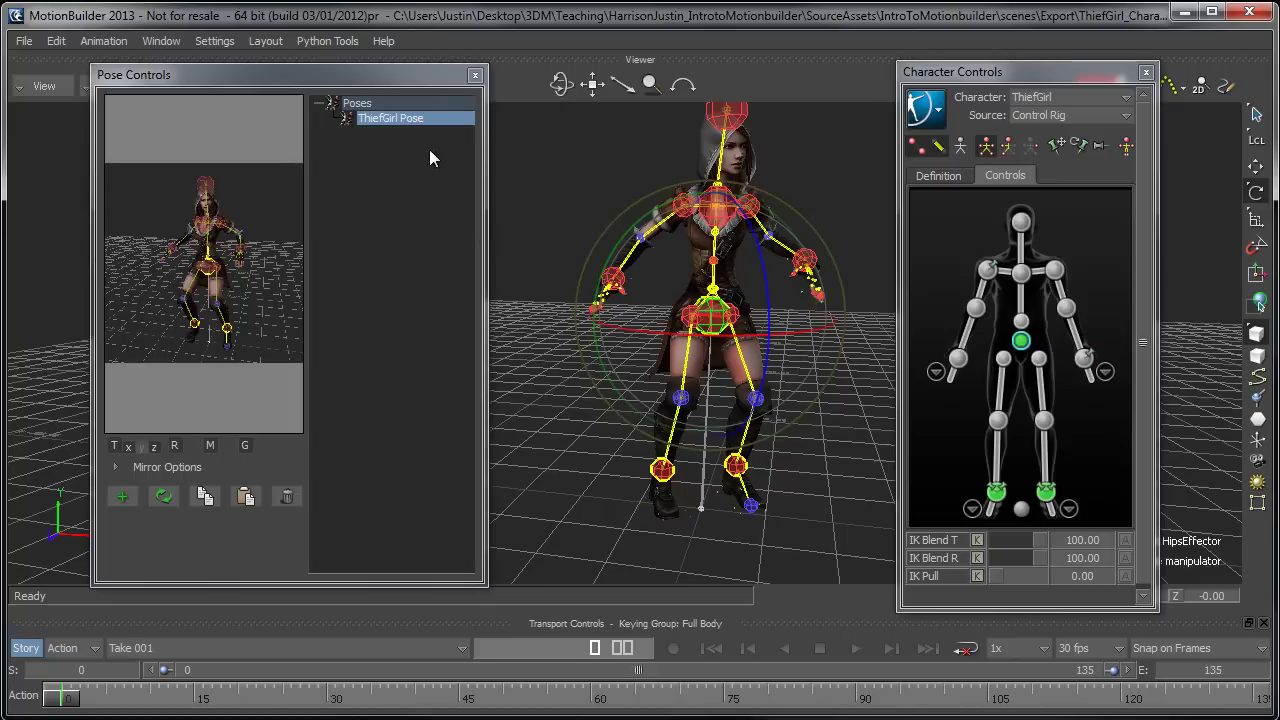
{"action": "double_click", "coordinate": [406, 115]}
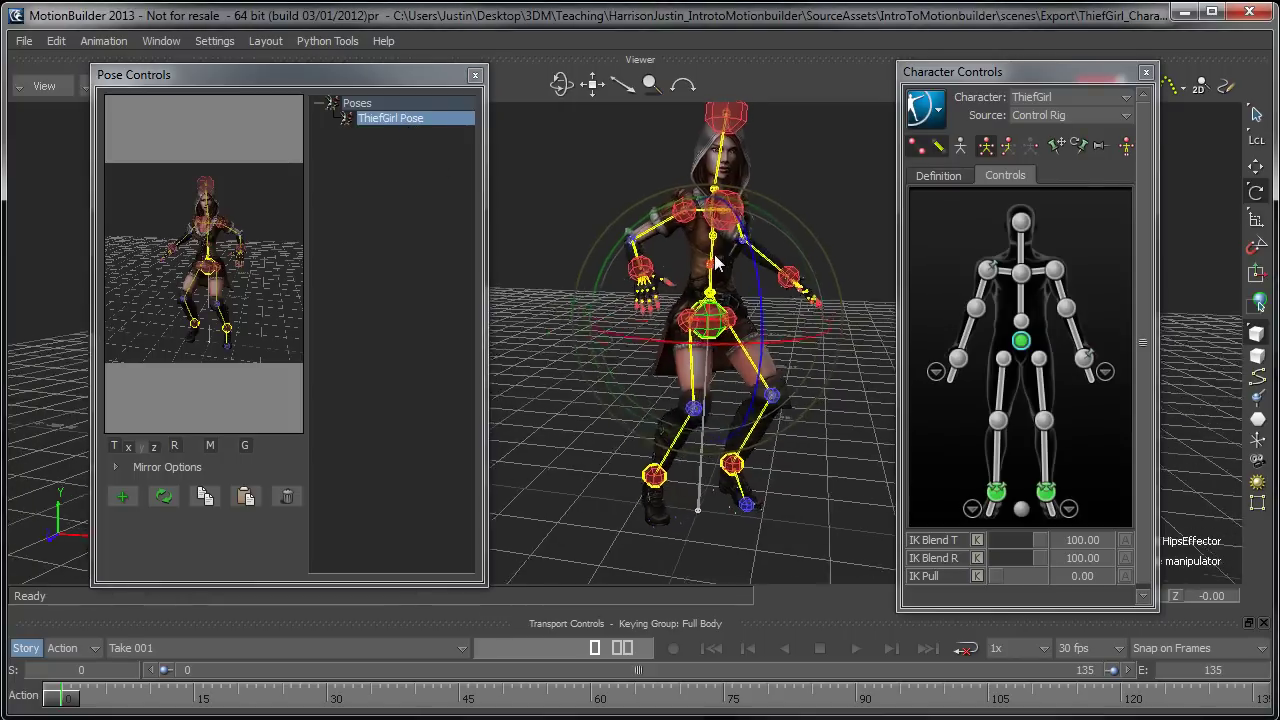
{"action": "mouse_move", "coordinate": [715, 270]}
{"action": "left_mouse_down", "text": "ctrl+shift"}
{"action": "mouse_move", "coordinate": [686, 365]}
{"action": "mouse_move", "coordinate": [706, 300]}
{"action": "left_mouse_up", "text": "ctrl+shift"}
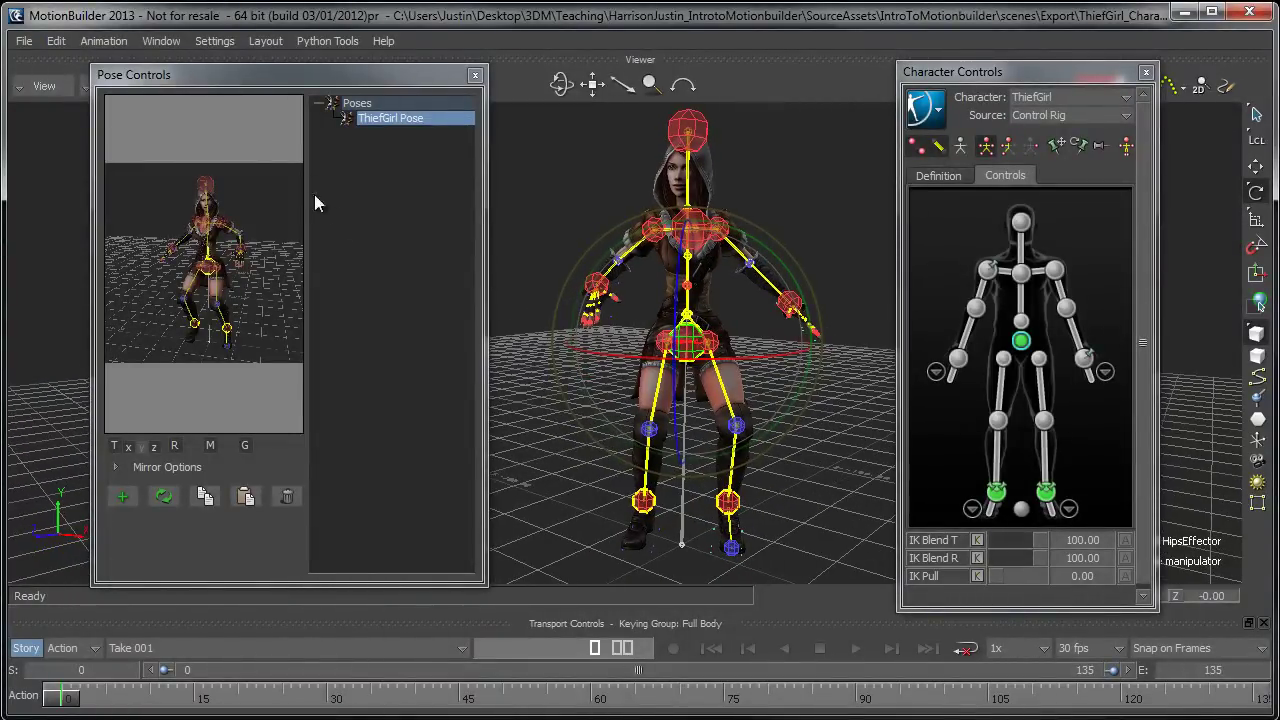
{"action": "left_click", "coordinate": [646, 506]}
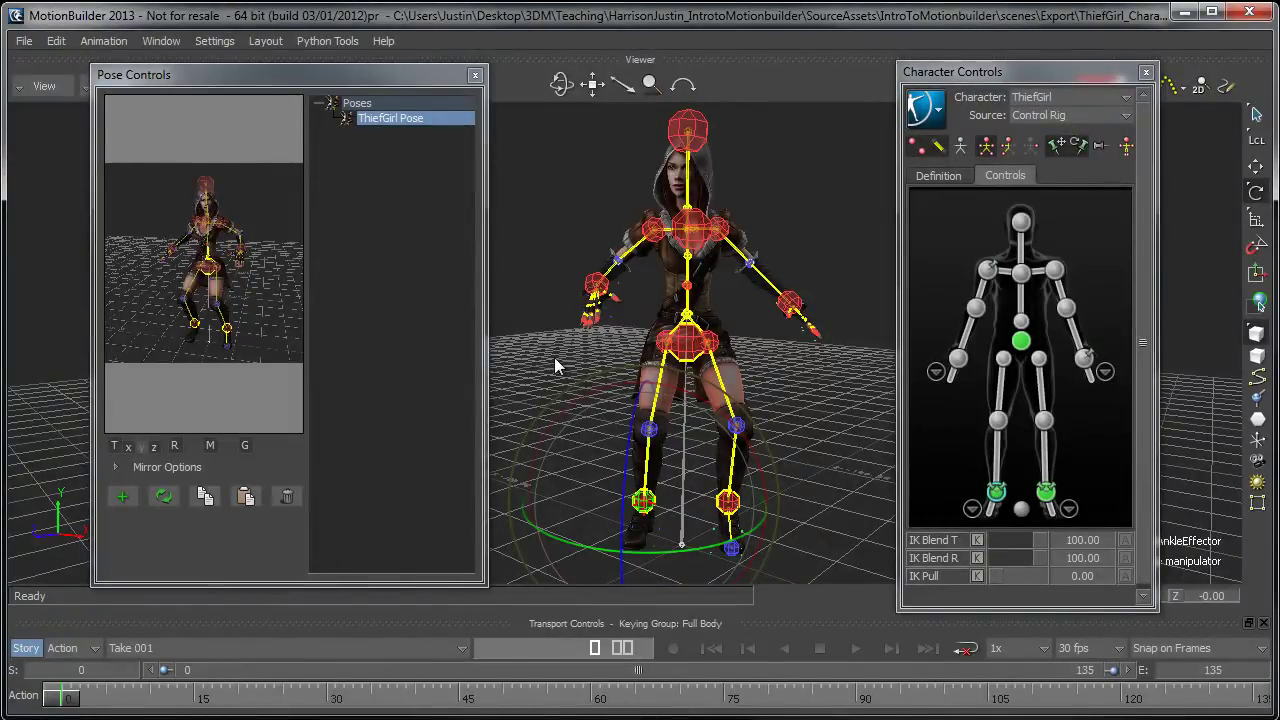
{"action": "left_click", "coordinate": [618, 498]}
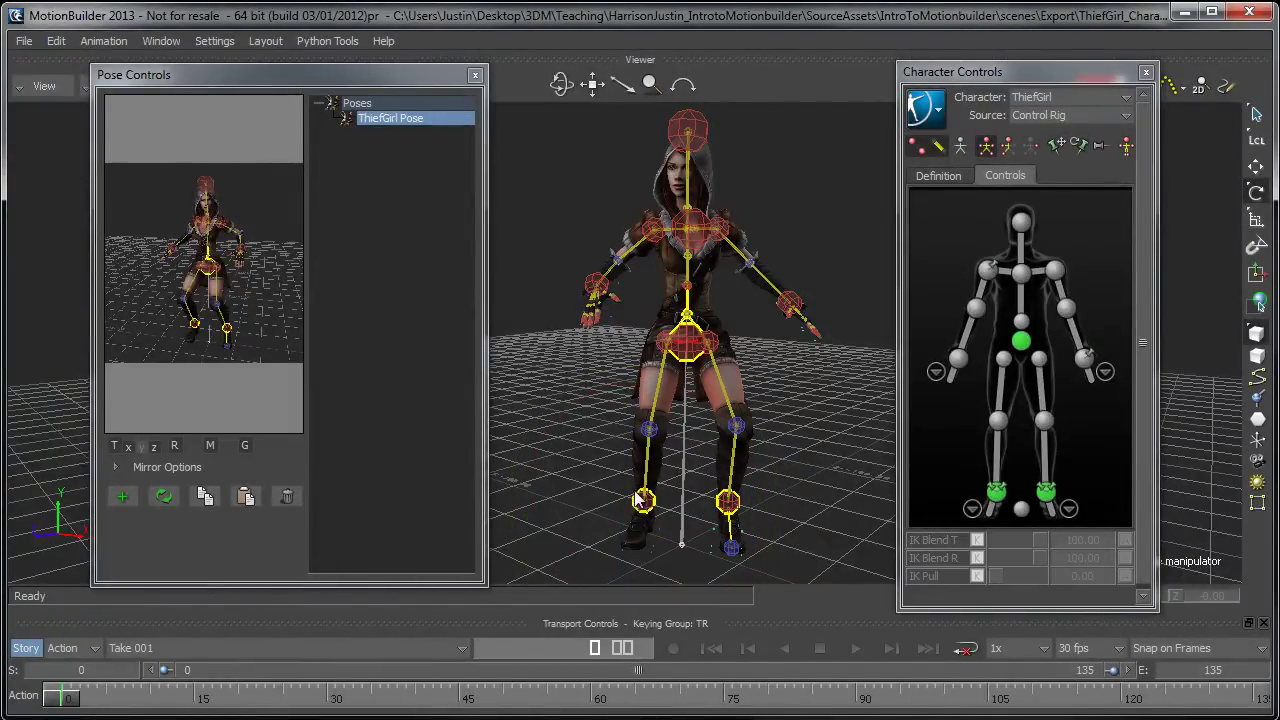
Apply the ThiefGirl Pose mirrored, then apply it again unmirrored.
{"action": "left_click", "coordinate": [210, 446]}
{"action": "double_click", "coordinate": [383, 120]}
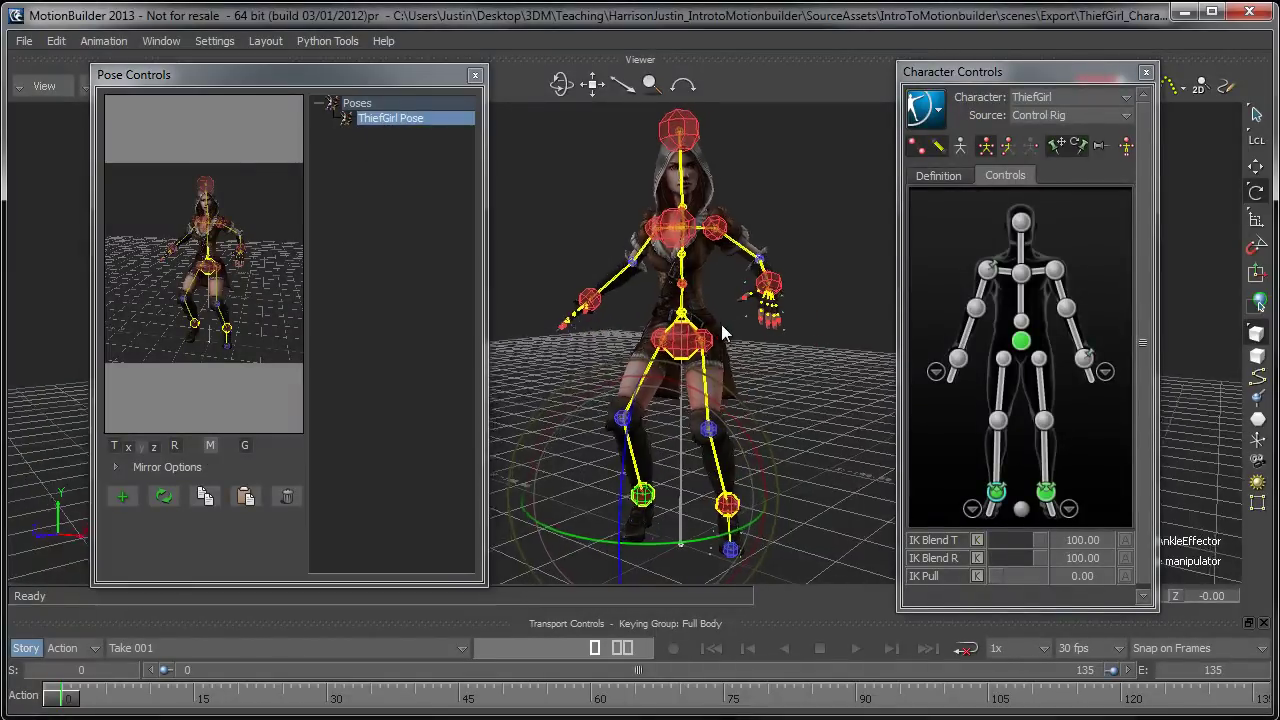
{"action": "left_click", "coordinate": [215, 447]}
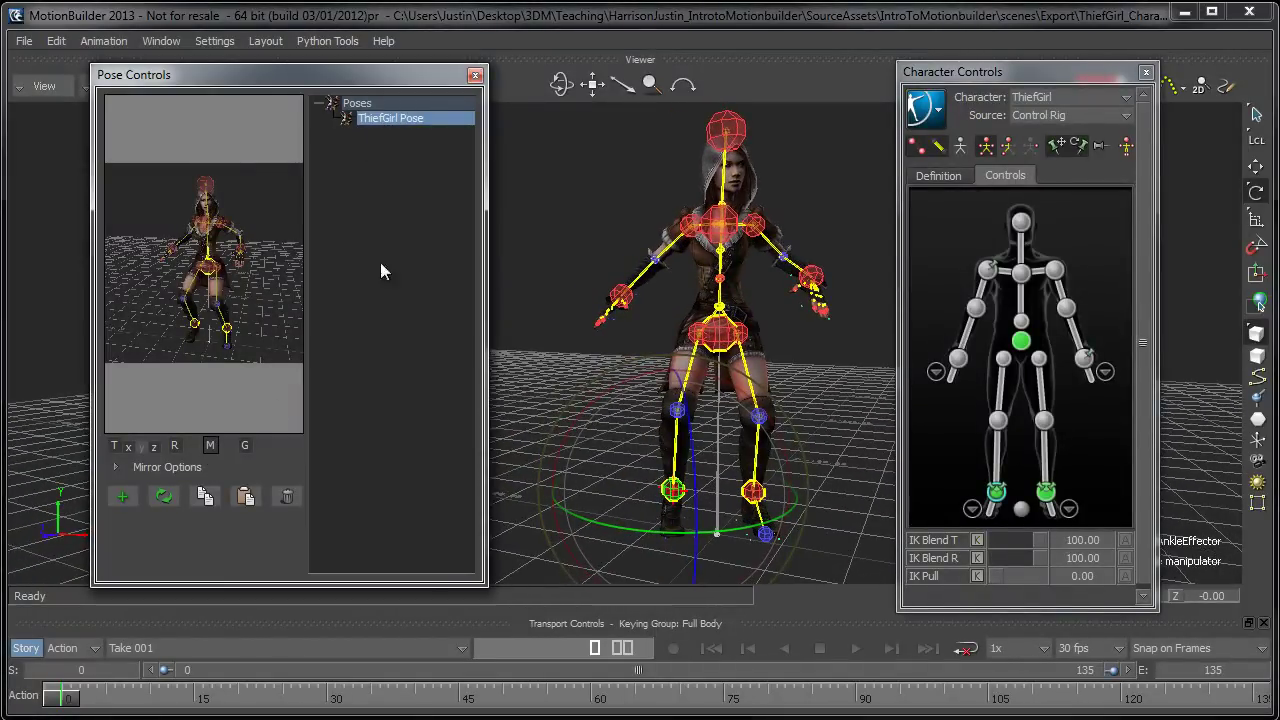
{"action": "double_click", "coordinate": [394, 120]}
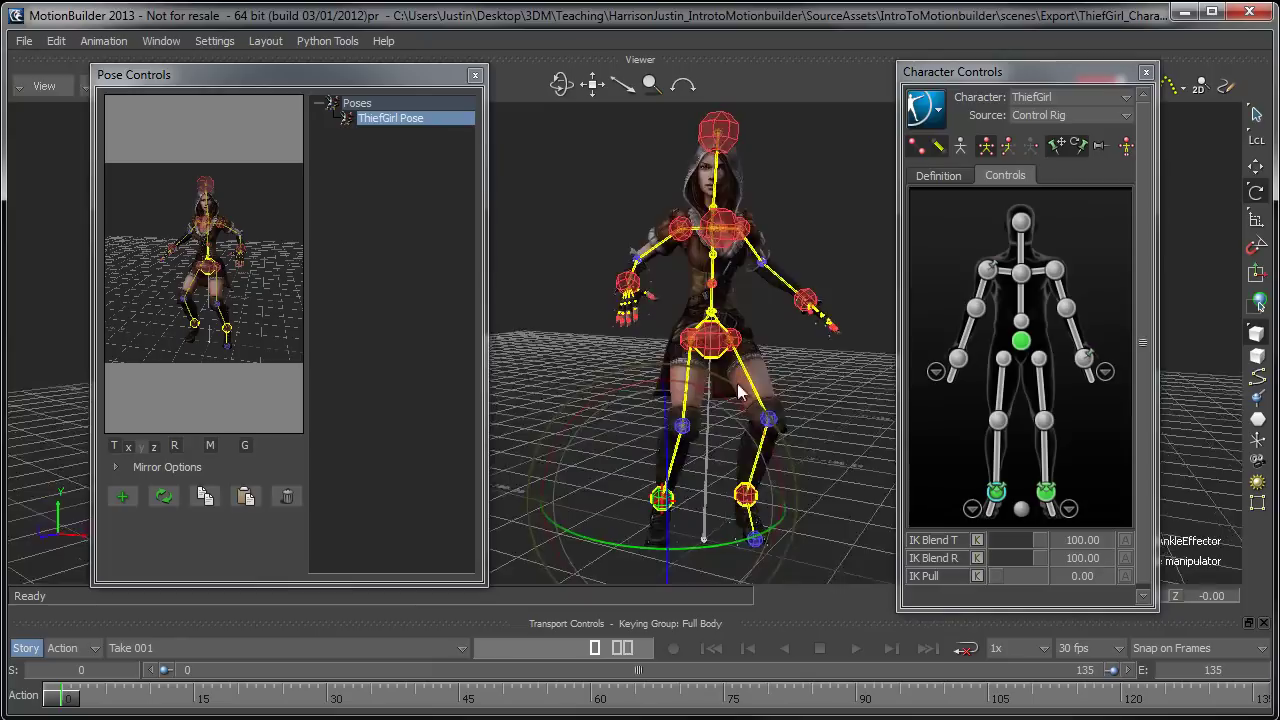
{"action": "scroll", "coordinate": [651, 278], "scroll_direction": "down", "scroll_amount": 1}
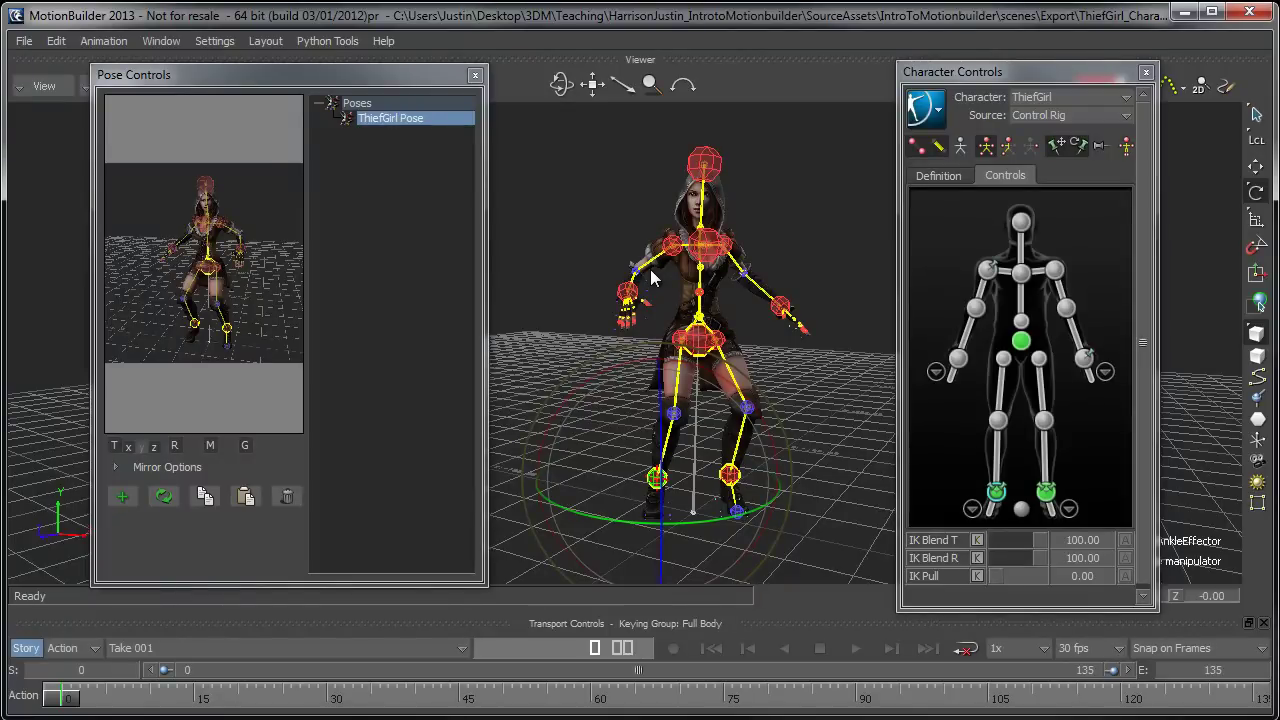
{"action": "left_click_drag", "start_coordinate": [325, 88], "coordinate": [303, 83]}
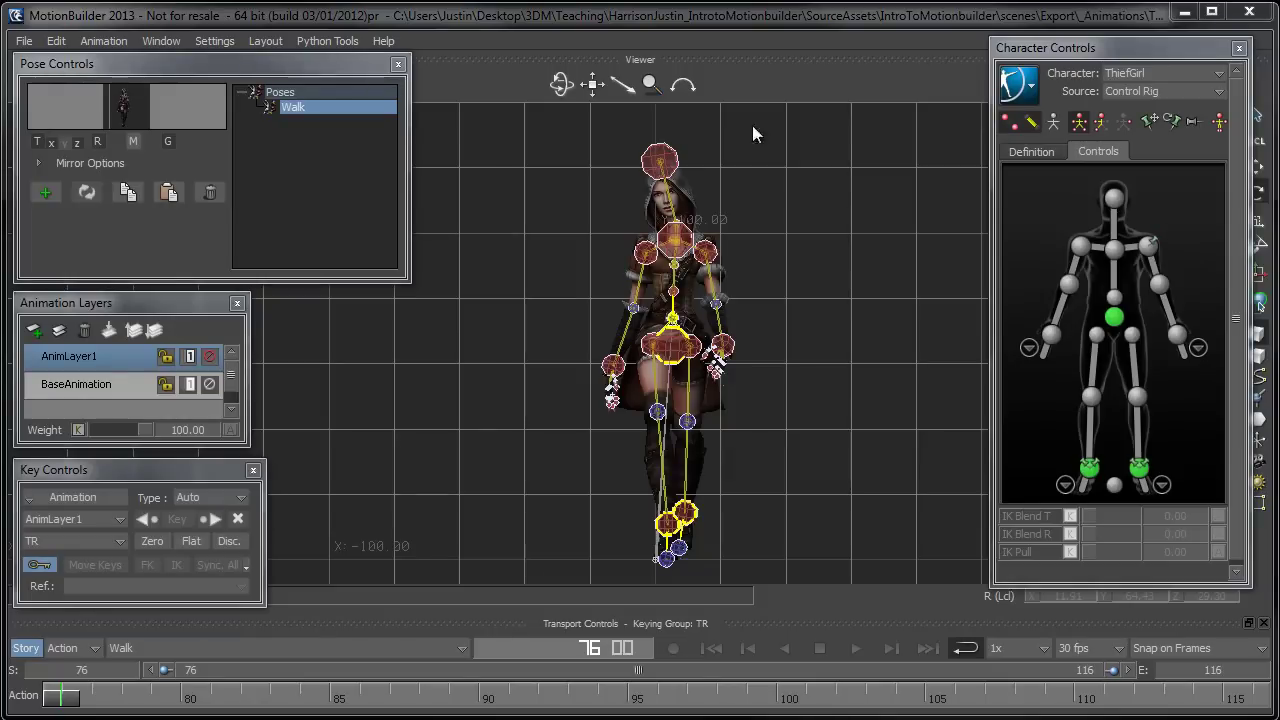
{"action": "mouse_move", "coordinate": [50, 700]}
{"action": "left_mouse_down"}
{"action": "mouse_move", "coordinate": [1250, 697]}
{"action": "mouse_move", "coordinate": [60, 697]}
{"action": "left_mouse_up"}
{"action": "left_click", "coordinate": [857, 651]}
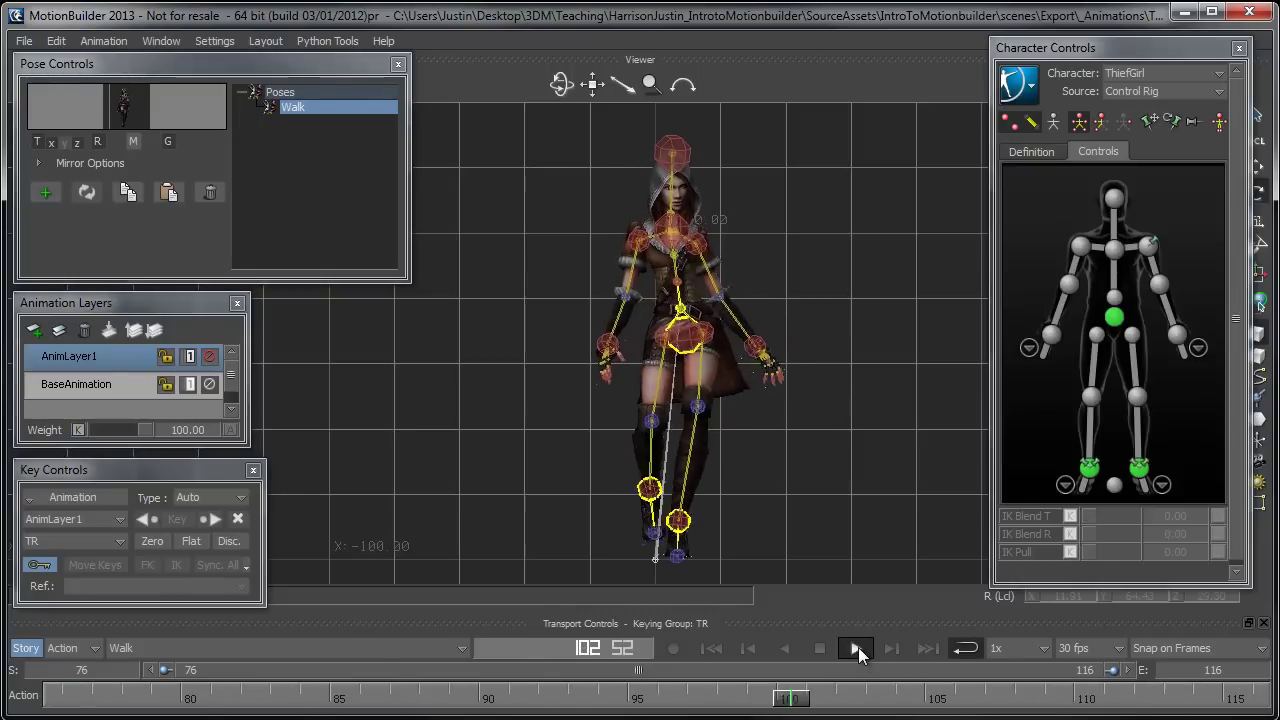
{"action": "mouse_move", "coordinate": [377, 698]}
{"action": "left_mouse_down"}
{"action": "mouse_move", "coordinate": [336, 698]}
{"action": "mouse_move", "coordinate": [1250, 698]}
{"action": "left_mouse_up"}
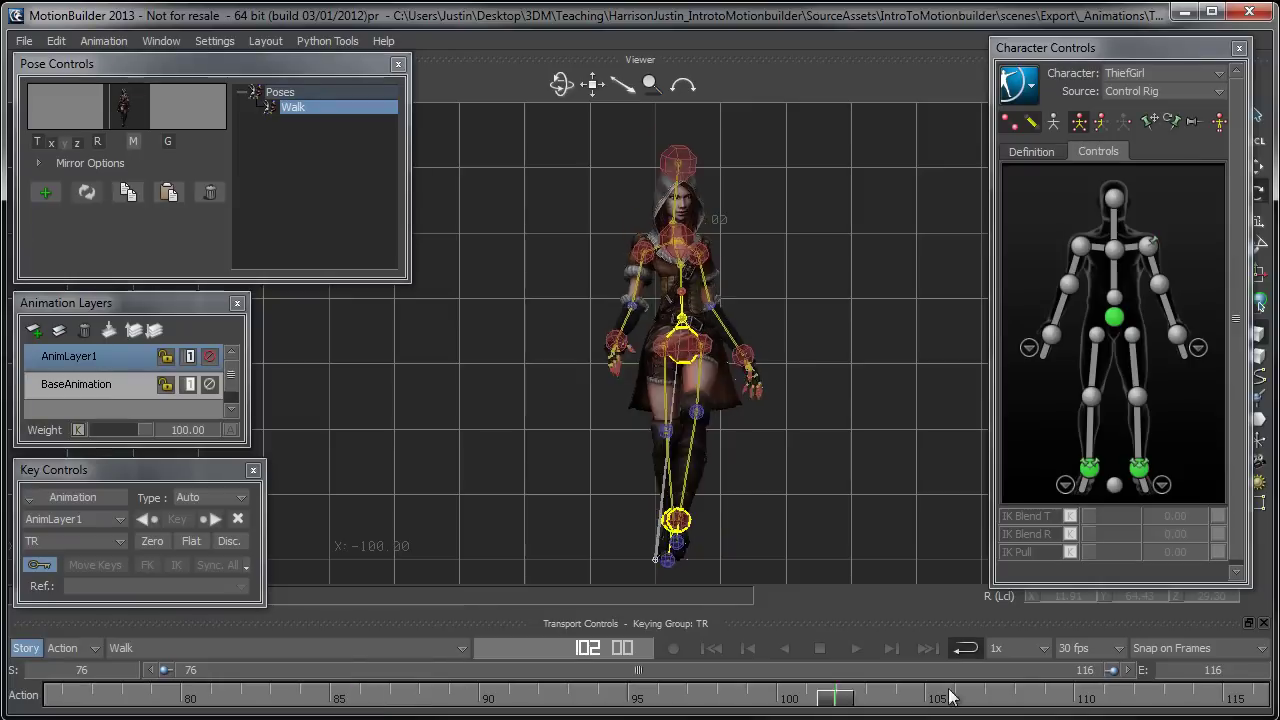
{"action": "left_click", "coordinate": [716, 650]}
{"action": "left_click", "coordinate": [927, 648]}
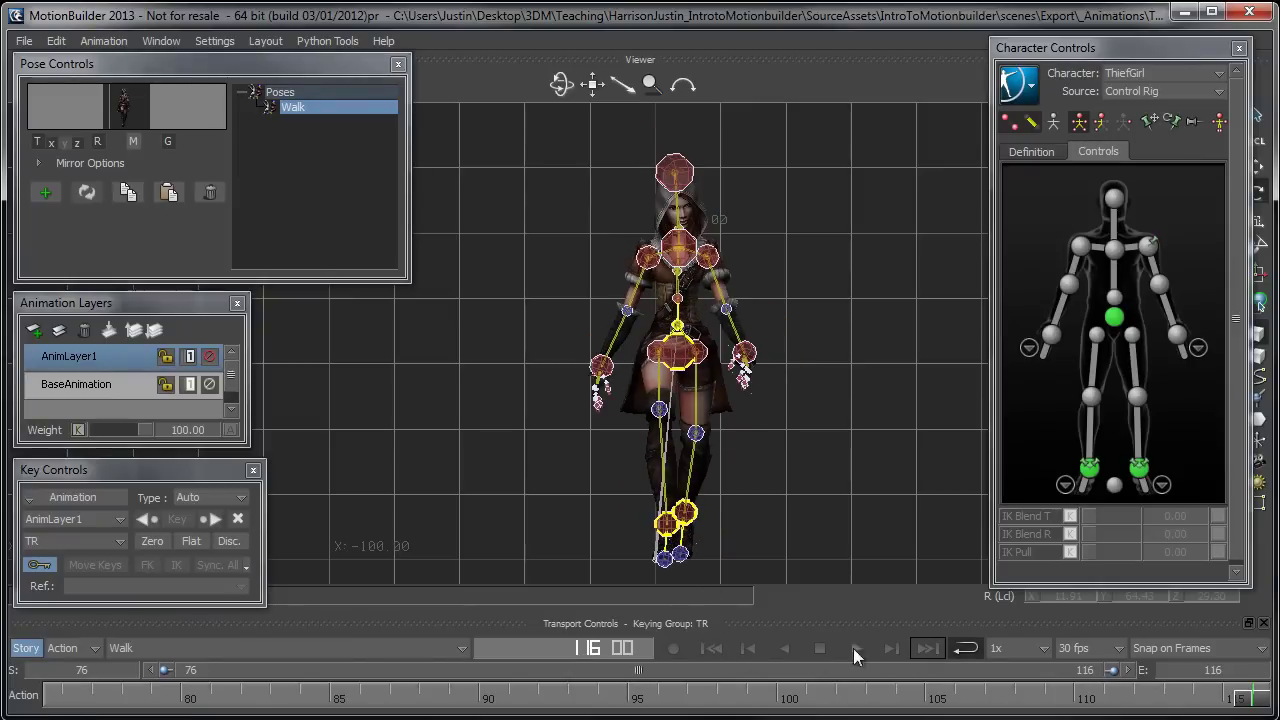
{"action": "left_click", "coordinate": [714, 649]}
{"action": "left_click", "coordinate": [929, 645]}
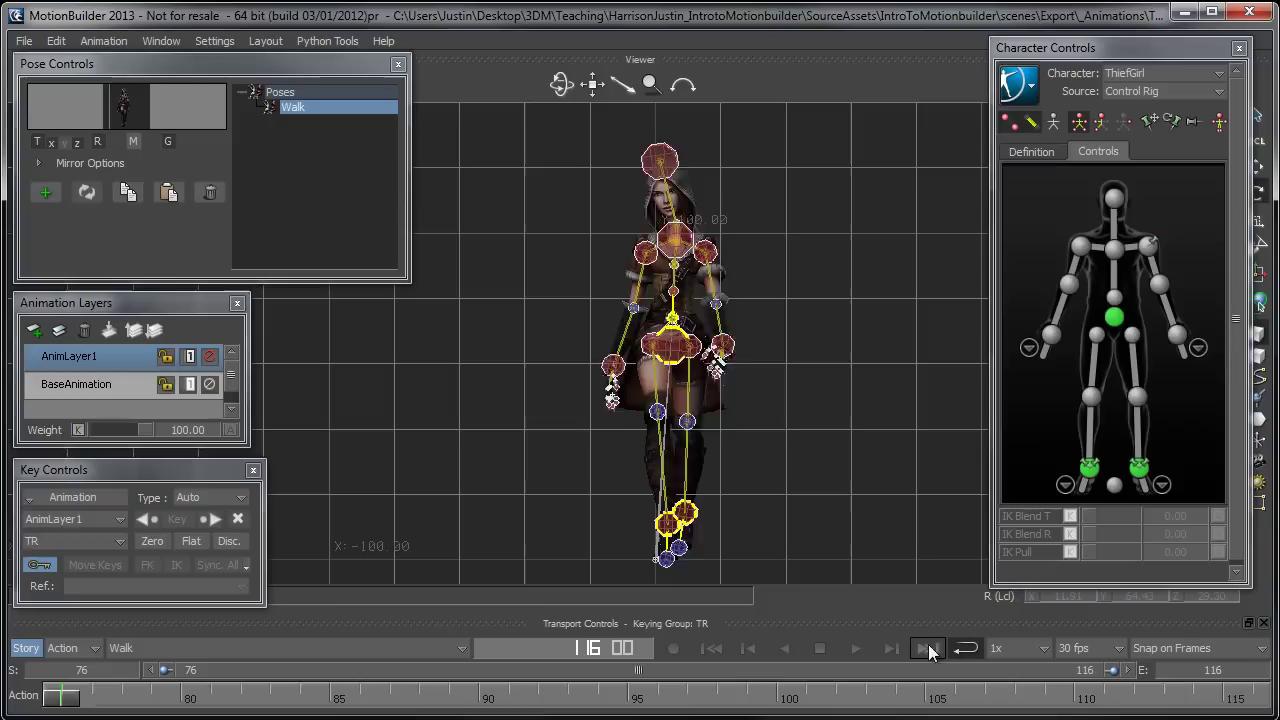
{"action": "left_click", "coordinate": [706, 646]}
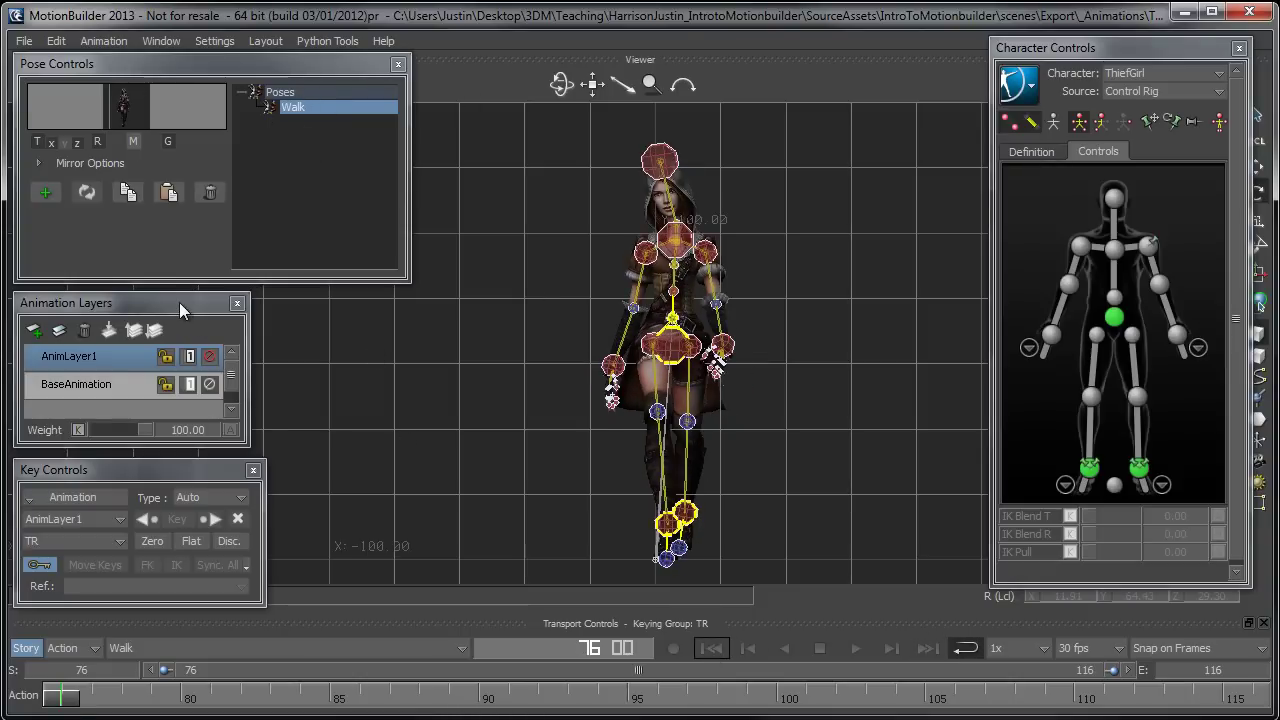
Select the left foot for Full Body keying and scrub the timeline to frame 116.
{"action": "left_click_drag", "start_coordinate": [179, 302], "coordinate": [151, 302]}
{"action": "left_click", "coordinate": [172, 467]}
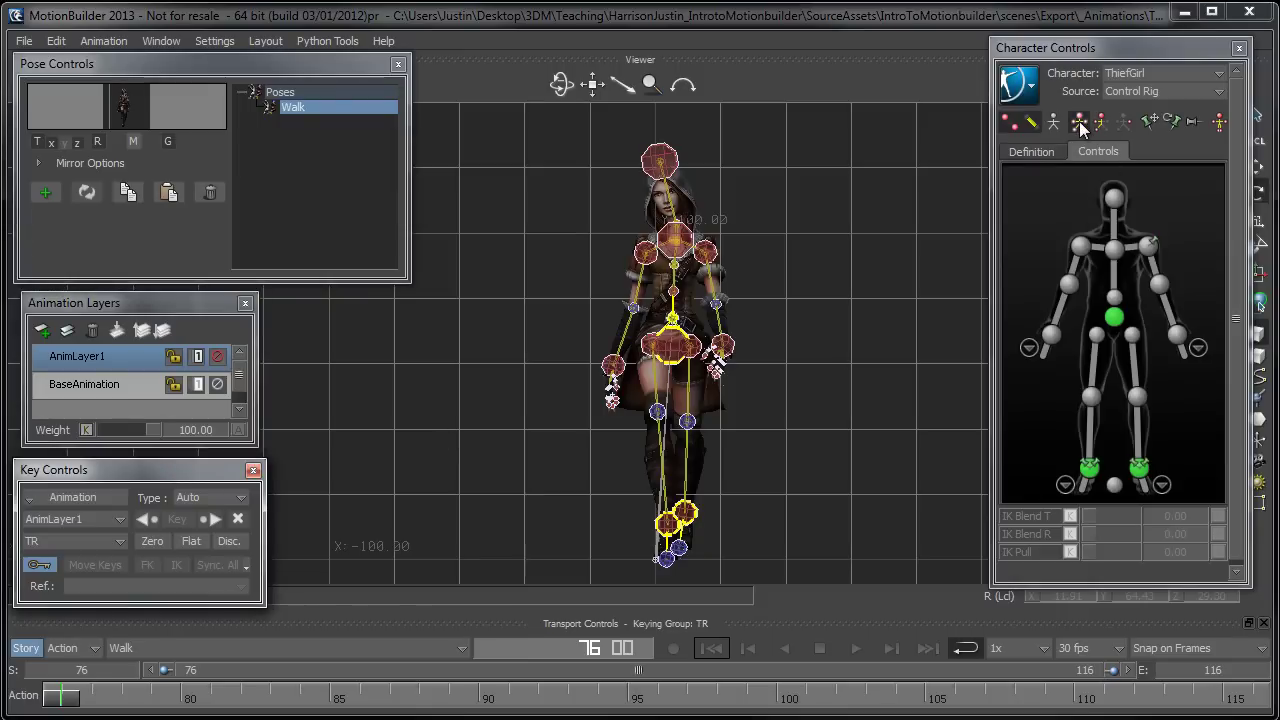
{"action": "left_click", "coordinate": [1091, 478]}
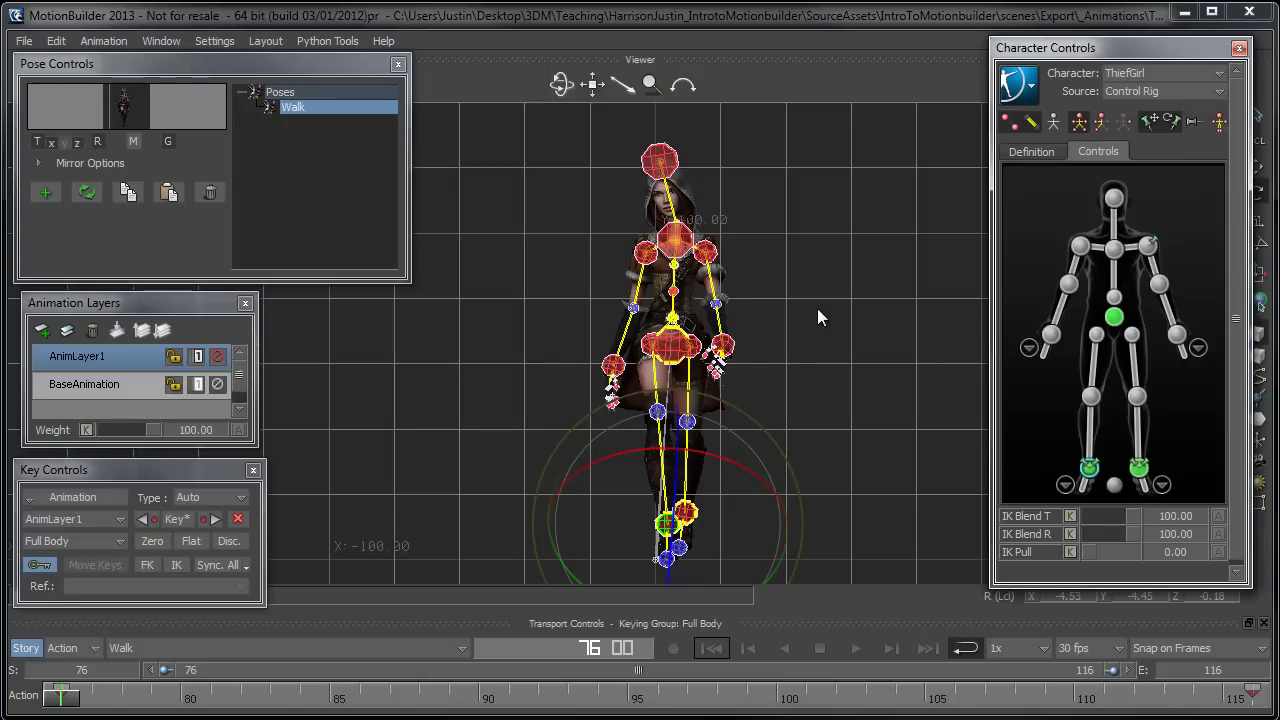
{"action": "left_click_drag", "start_coordinate": [817, 317], "coordinate": [810, 321], "text": "shift"}
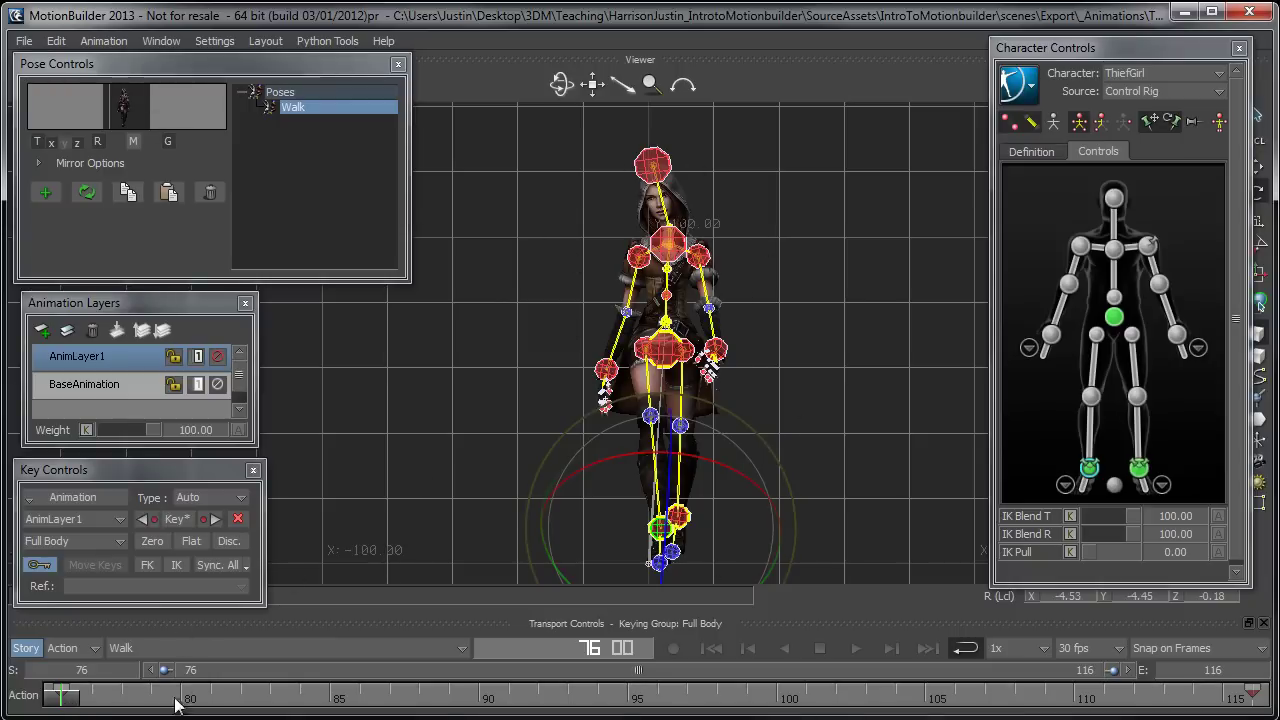
{"action": "mouse_move", "coordinate": [180, 703]}
{"action": "left_mouse_down"}
{"action": "mouse_move", "coordinate": [33, 708]}
{"action": "mouse_move", "coordinate": [1243, 700]}
{"action": "left_mouse_up"}
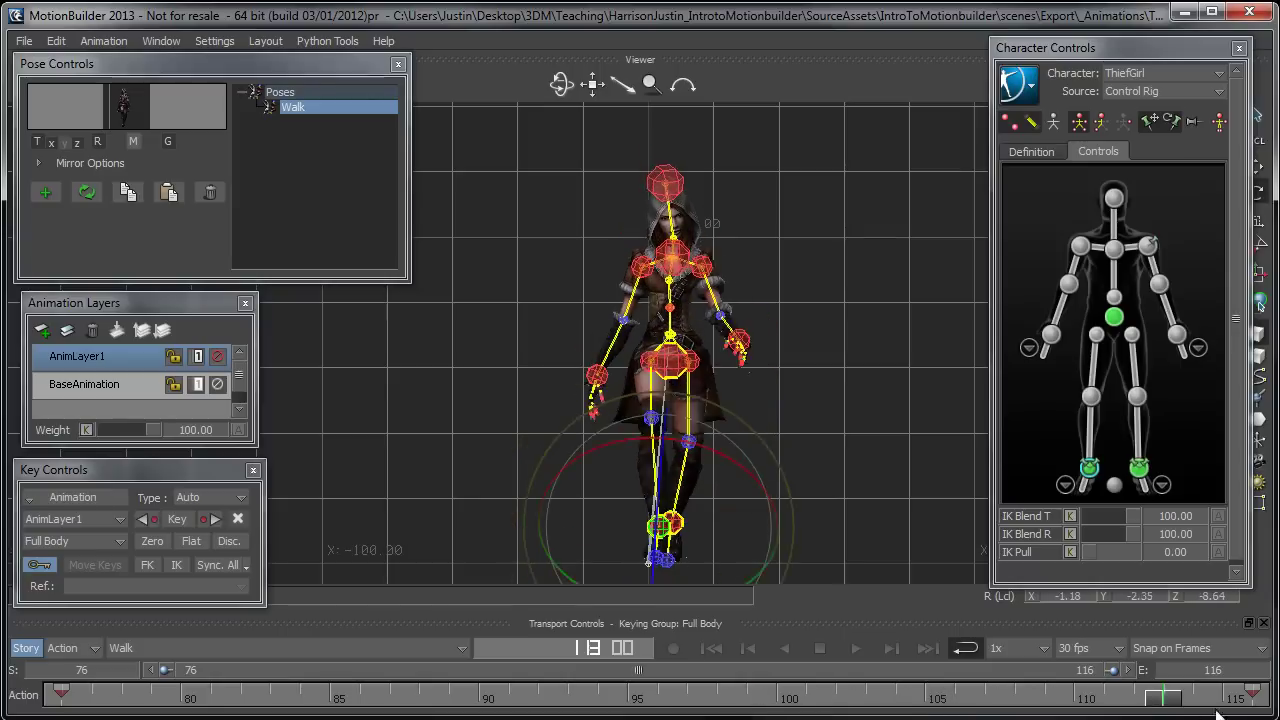
Paste the Walk pose on frame 116 and play back the looping walk.
{"action": "double_click", "coordinate": [296, 112]}
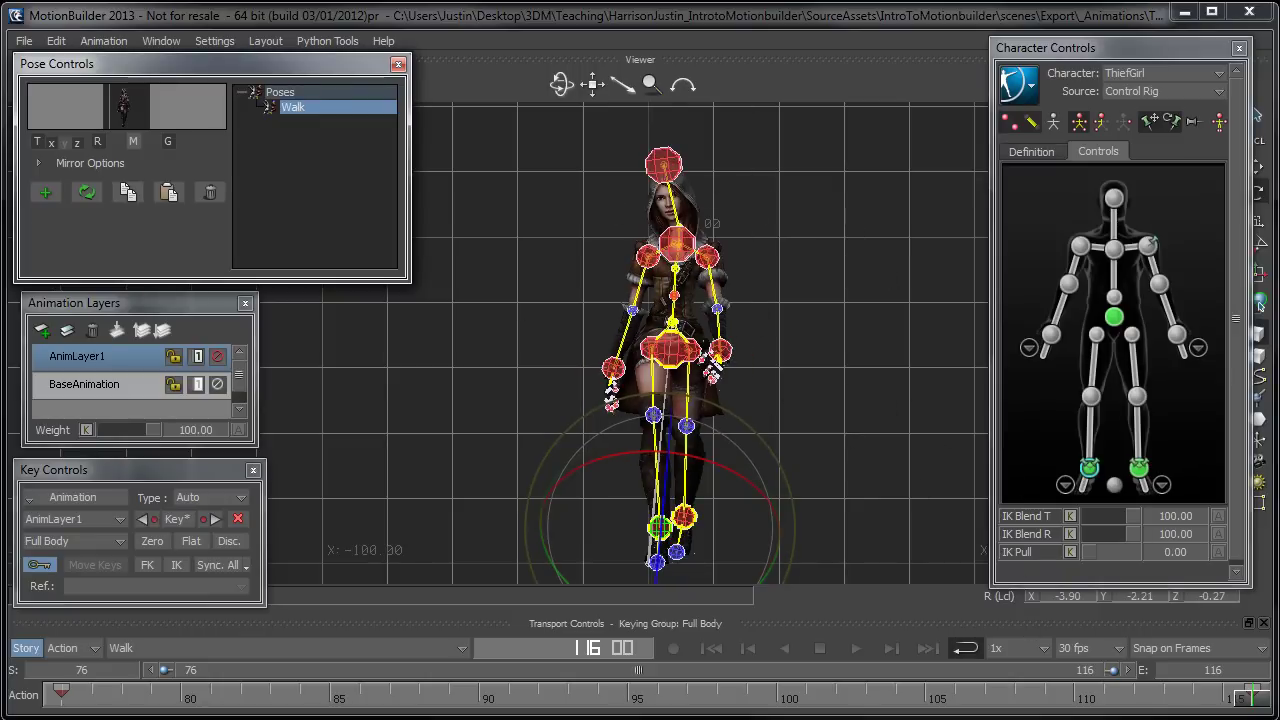
{"action": "left_click", "coordinate": [856, 648]}
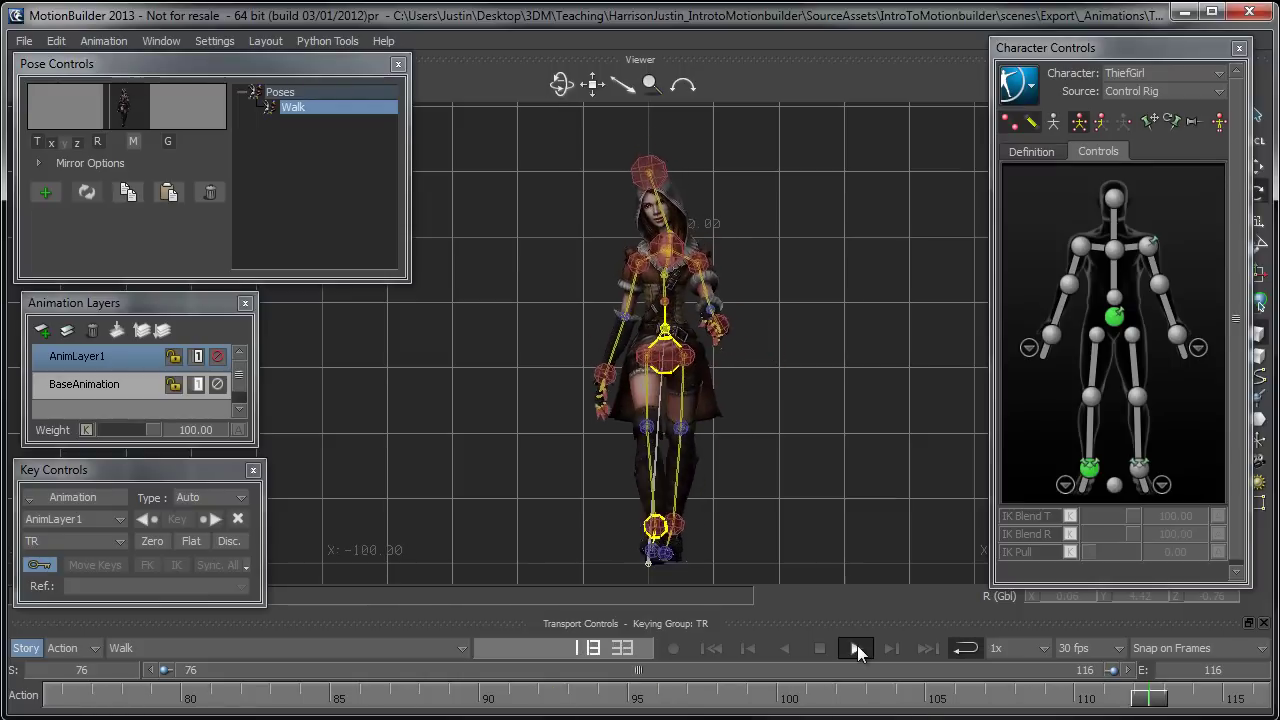